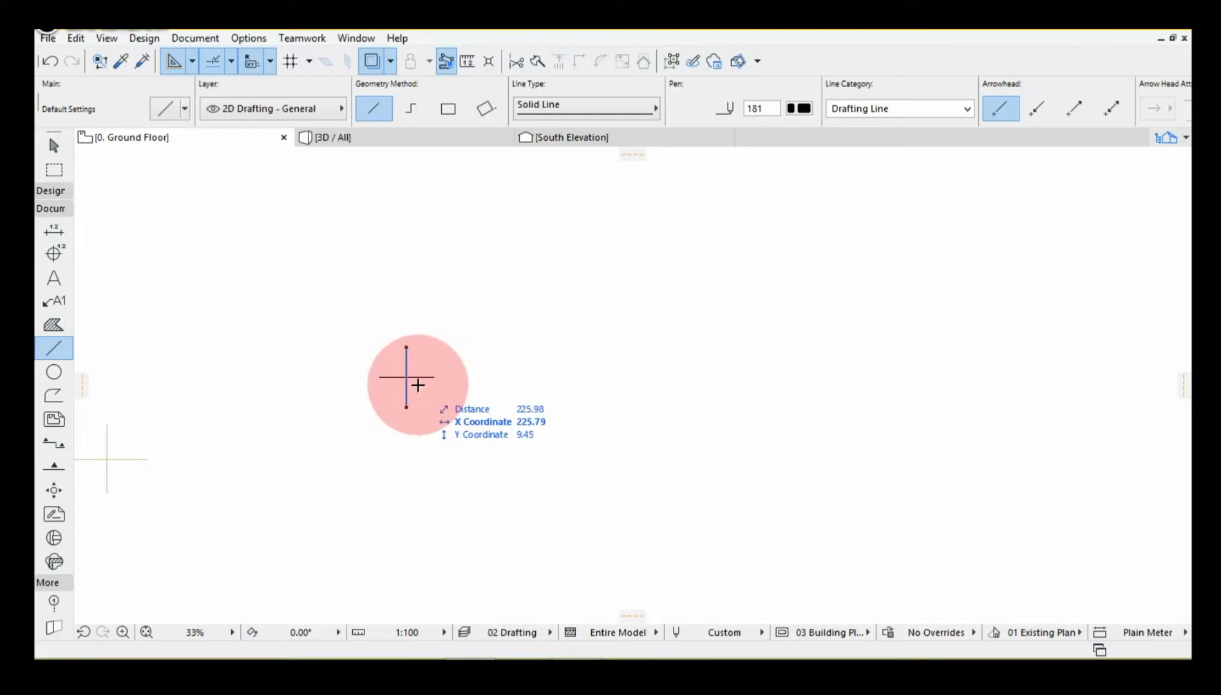
- Draw a line from the reference cross's centre, 17 m long at an angle of 45.333° from its vertical arm toward the upper right
scroll(418, 385, "up", 4)
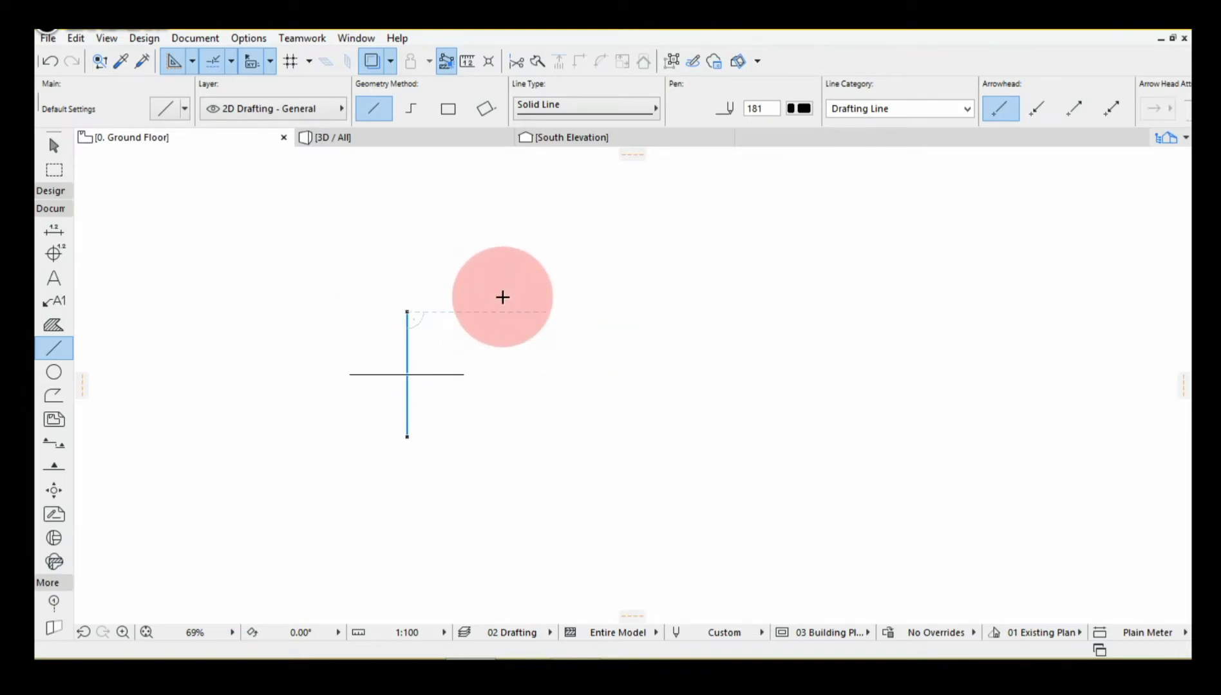
scroll(414, 349, "up", 2)
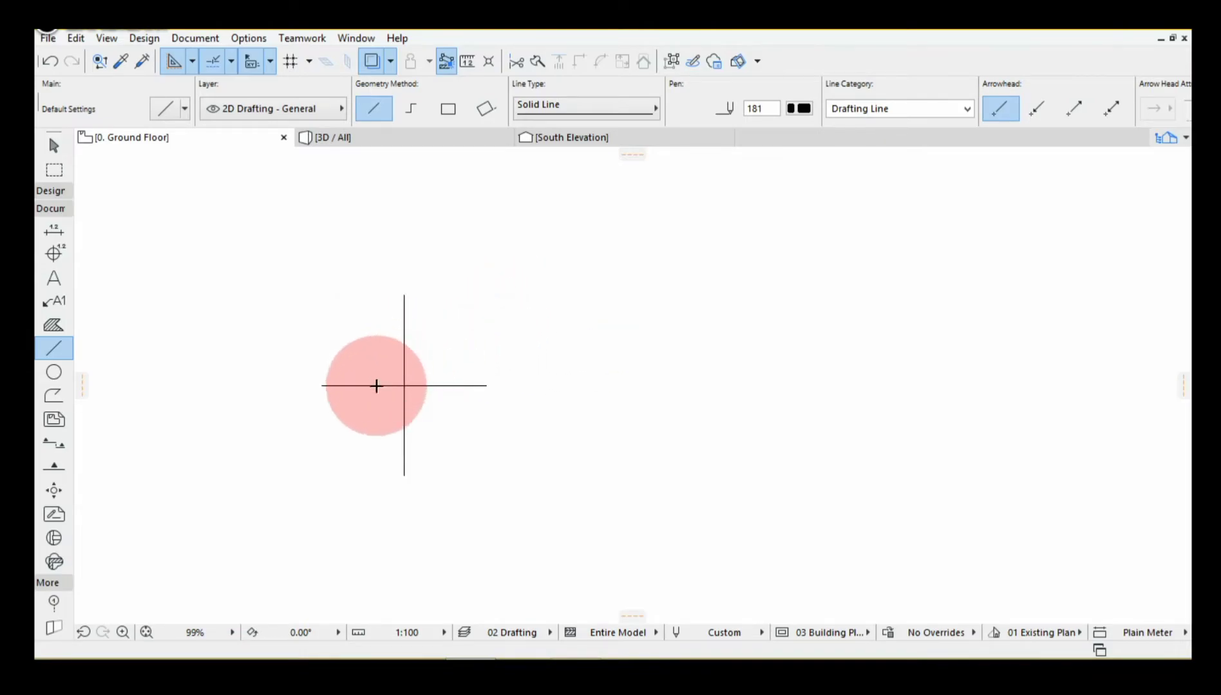
scroll(375, 387, "up", 1)
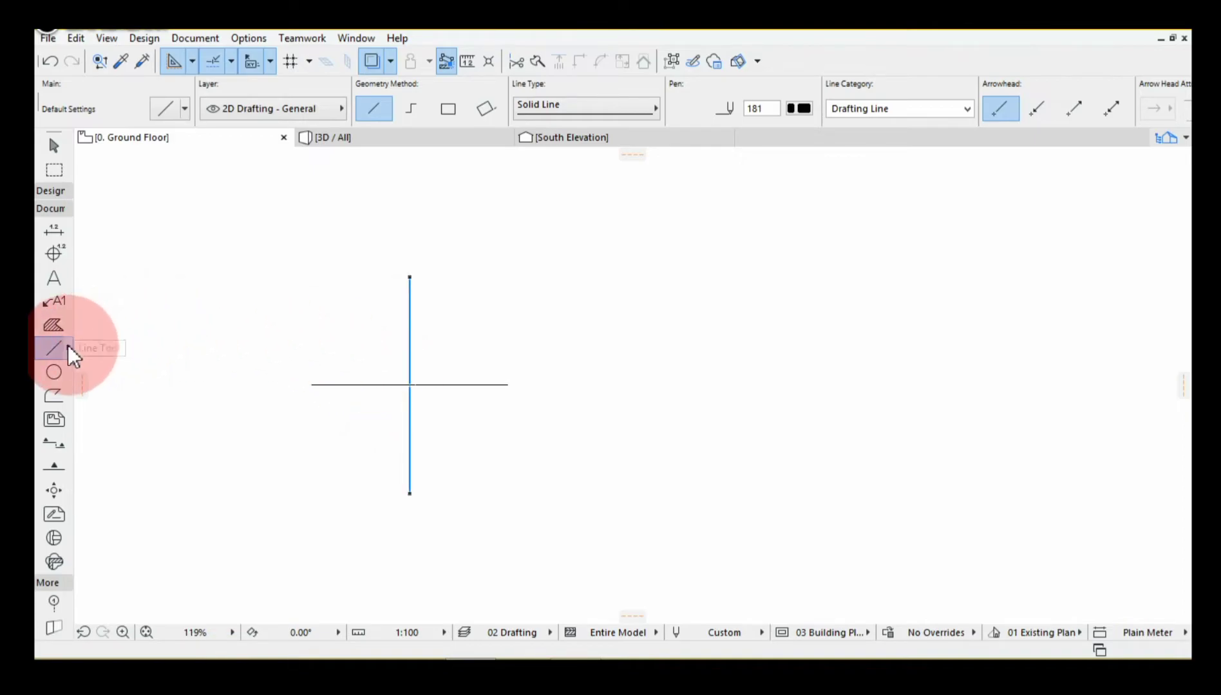
left_click(410, 383)
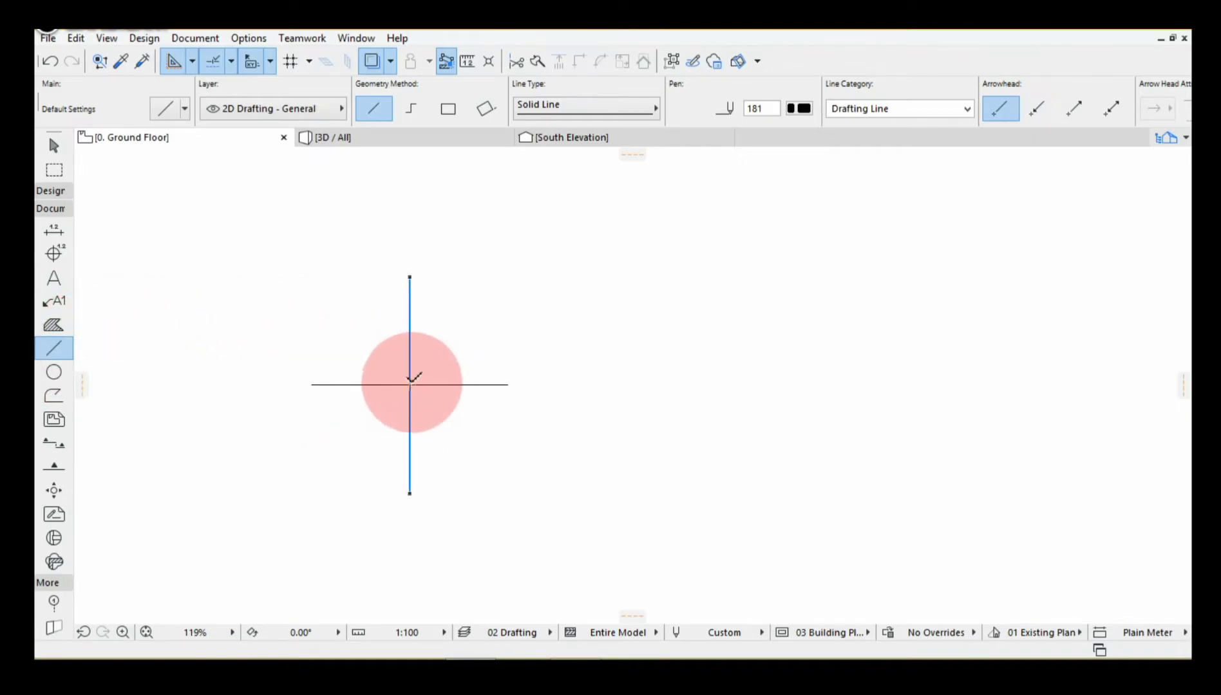
left_click_drag(410, 383, 411, 324)
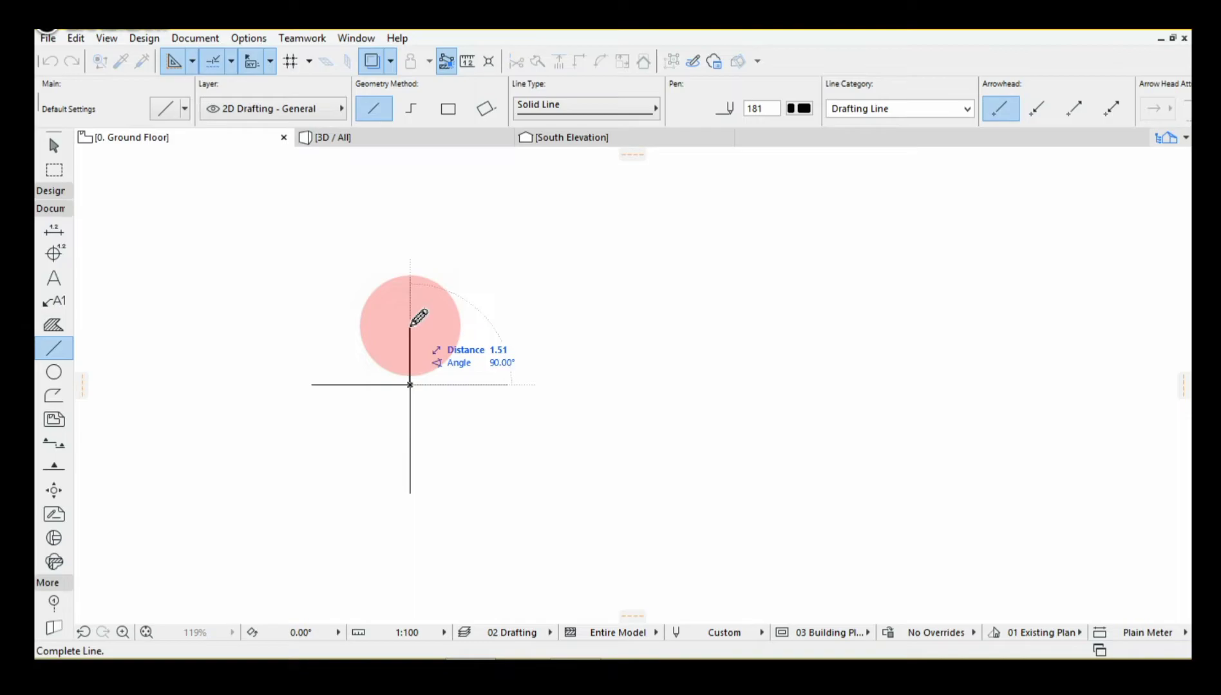
left_click_drag(411, 326, 468, 311)
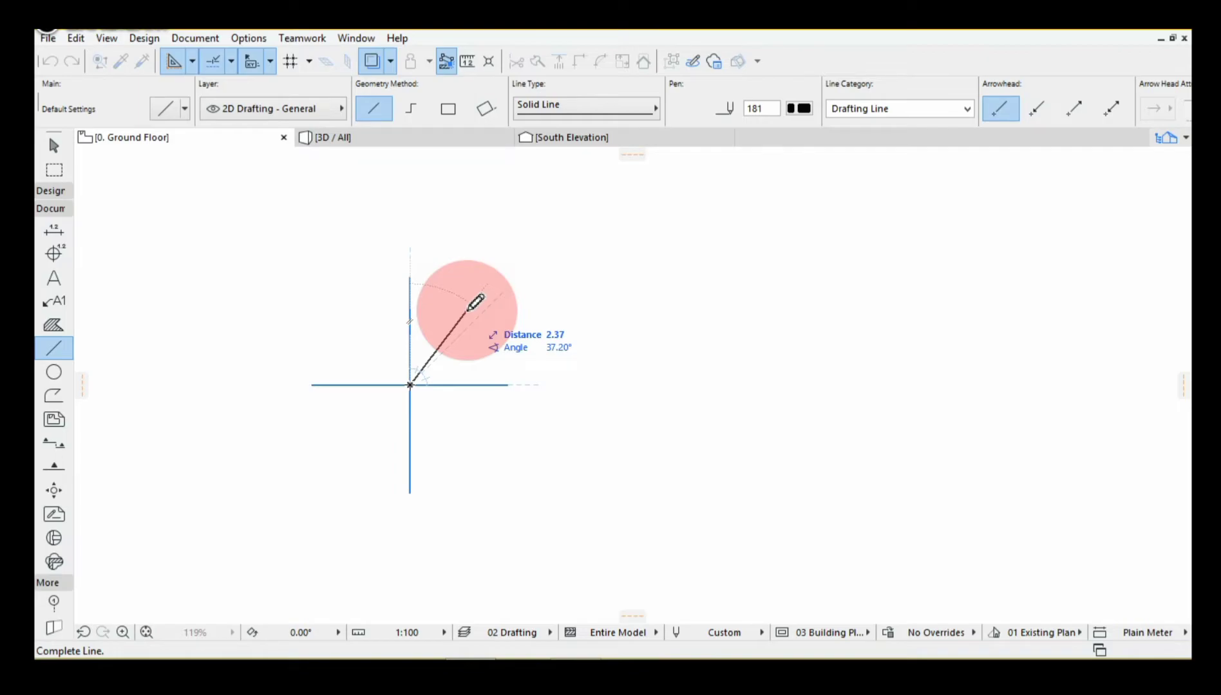
left_click_drag(468, 311, 477, 312)
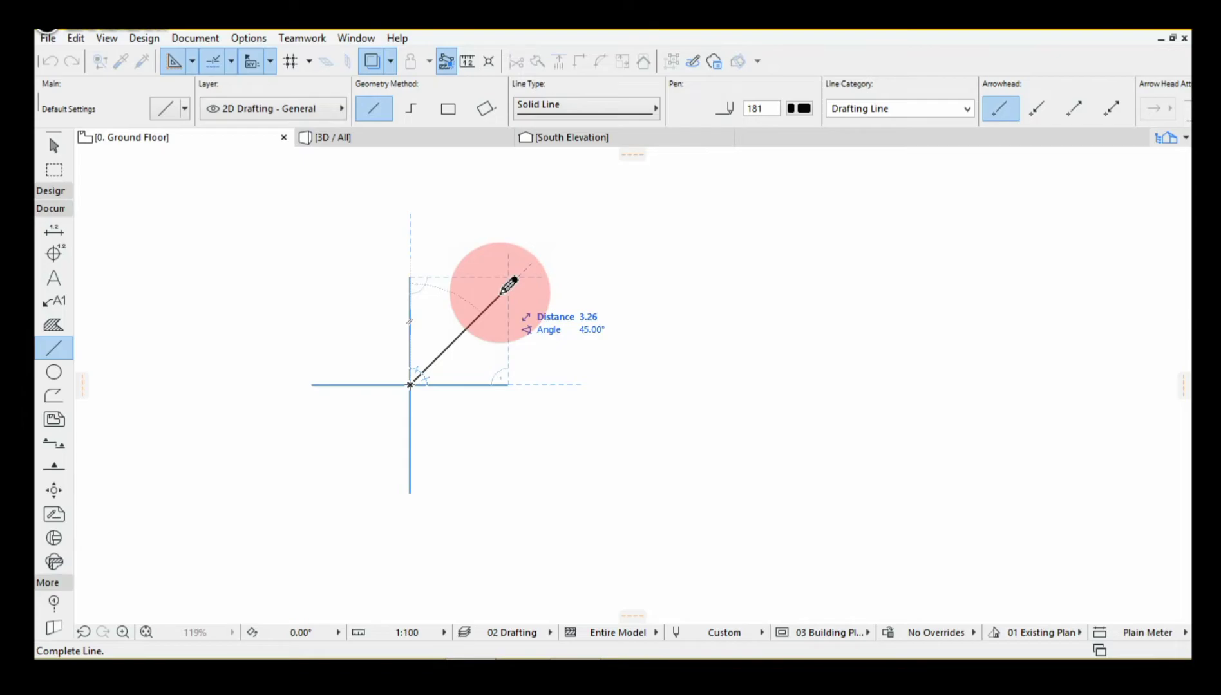
type("17")
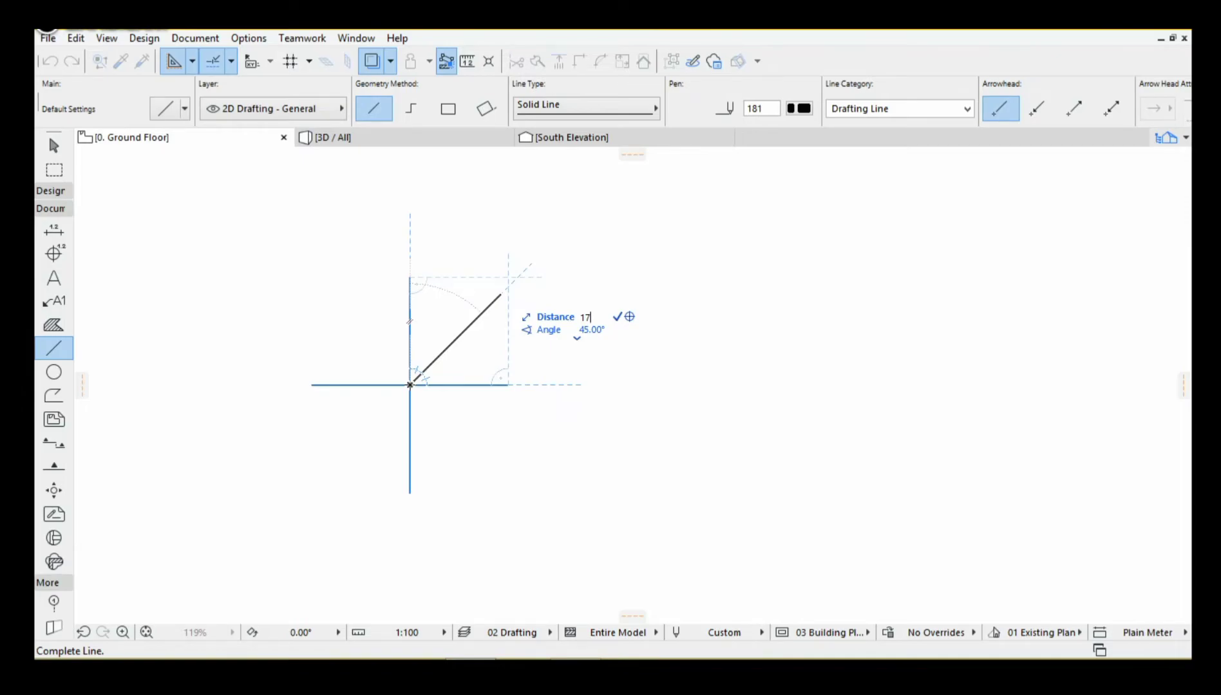
key("Tab")
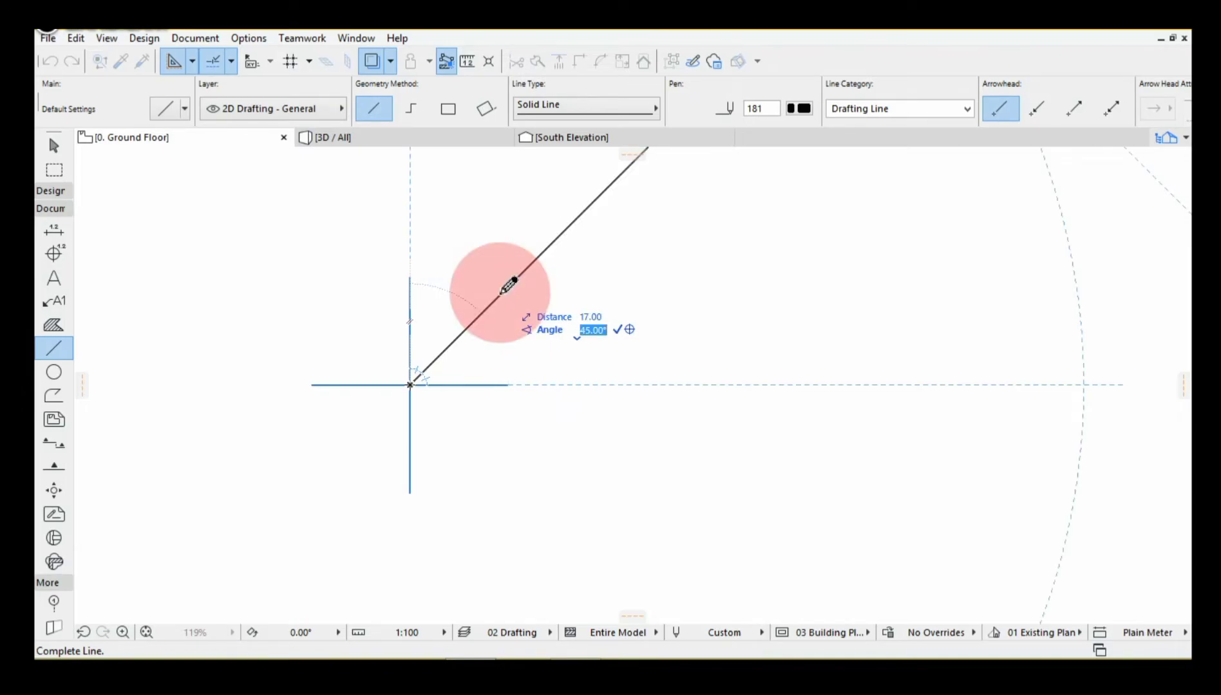
type("45")
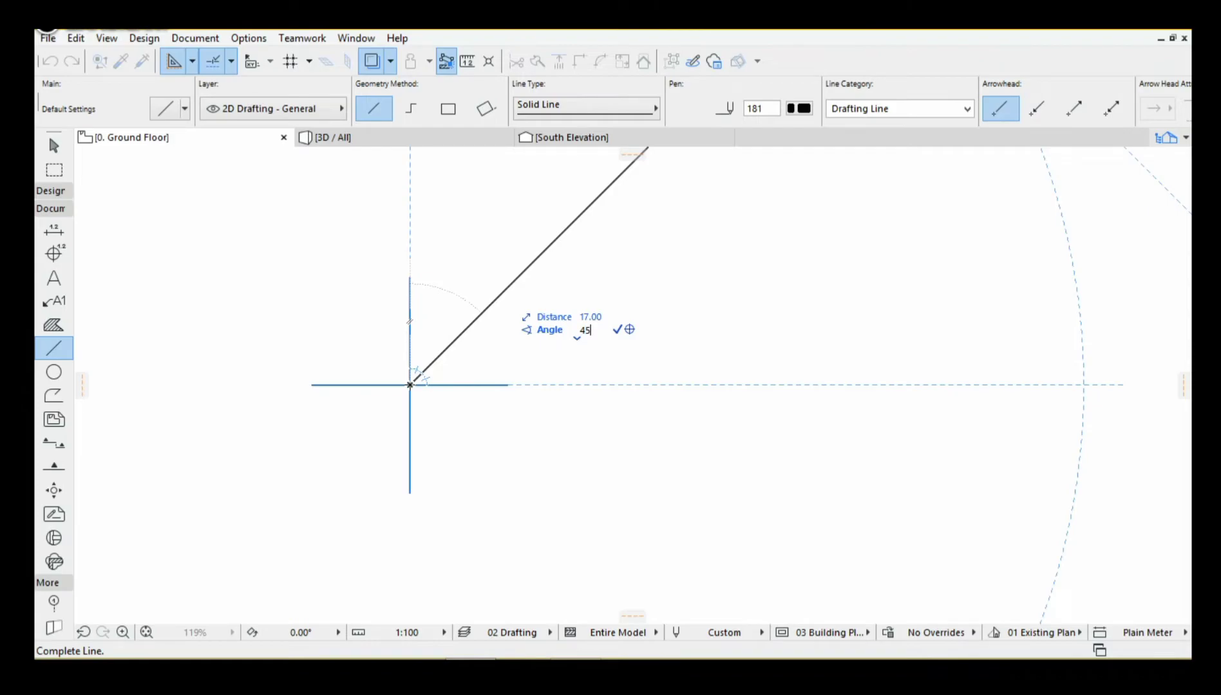
type(".333")
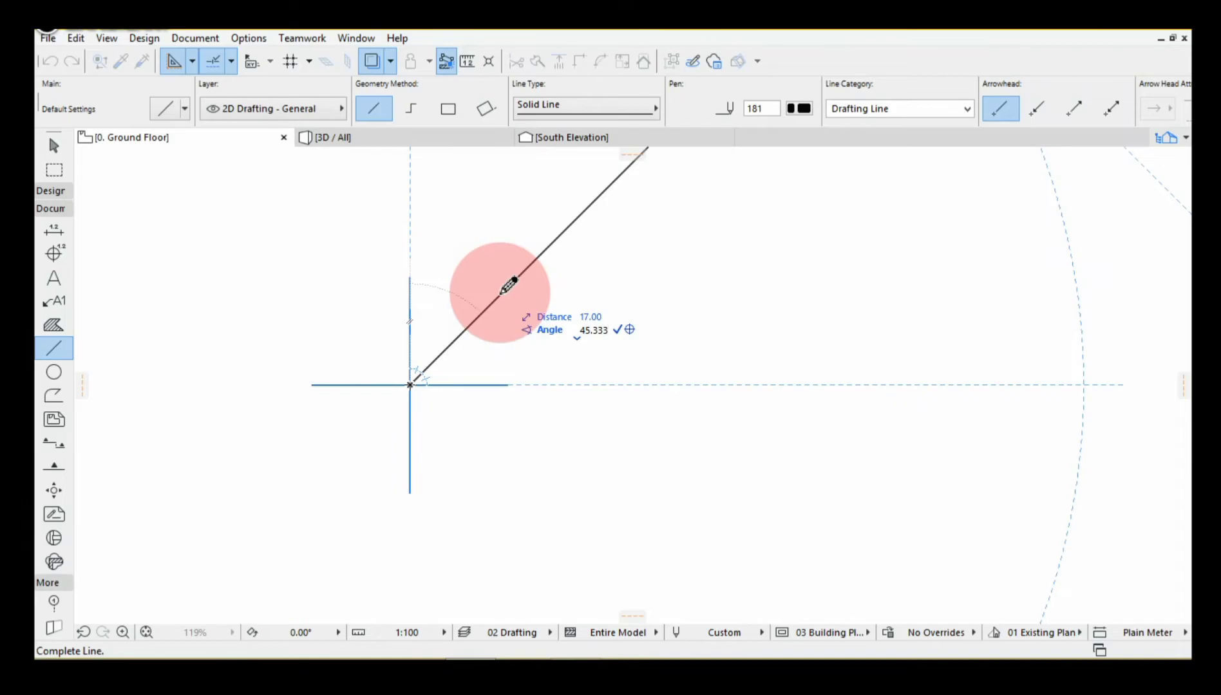
key("Return")
left_click(890, 146)
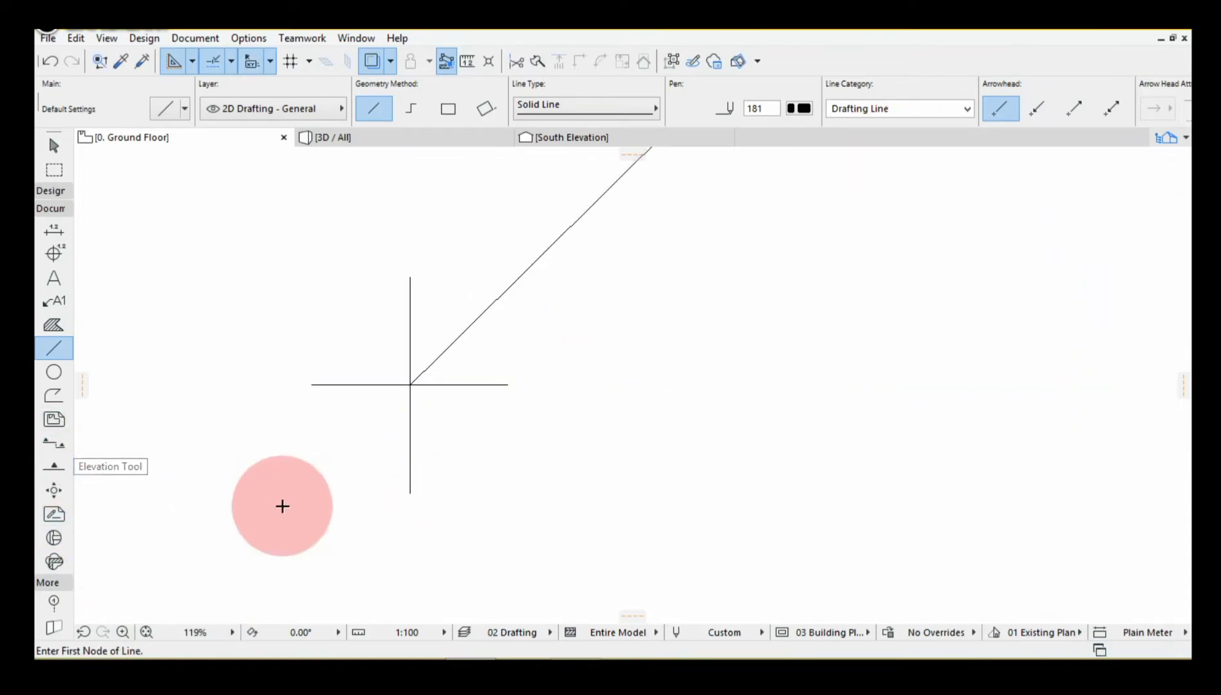
- Place a copy of the grouped reference cross with its centre on the far end of the 17 m line
scroll(321, 558, "down", 3)
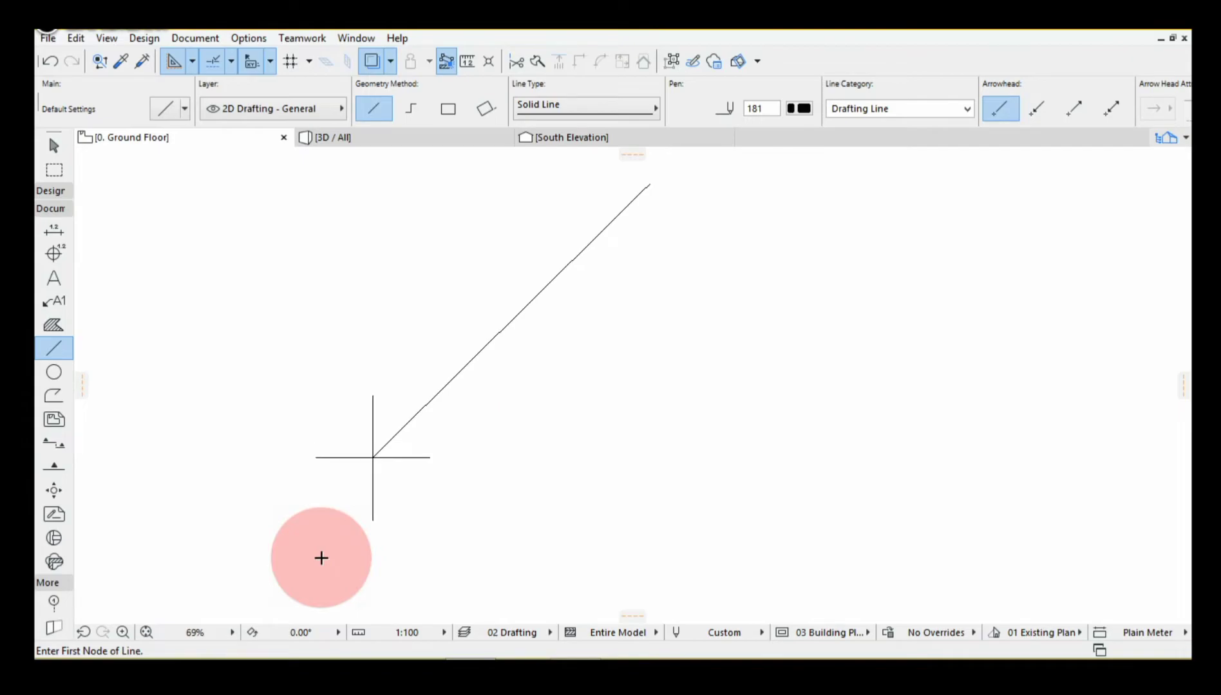
left_click(372, 480, "shift")
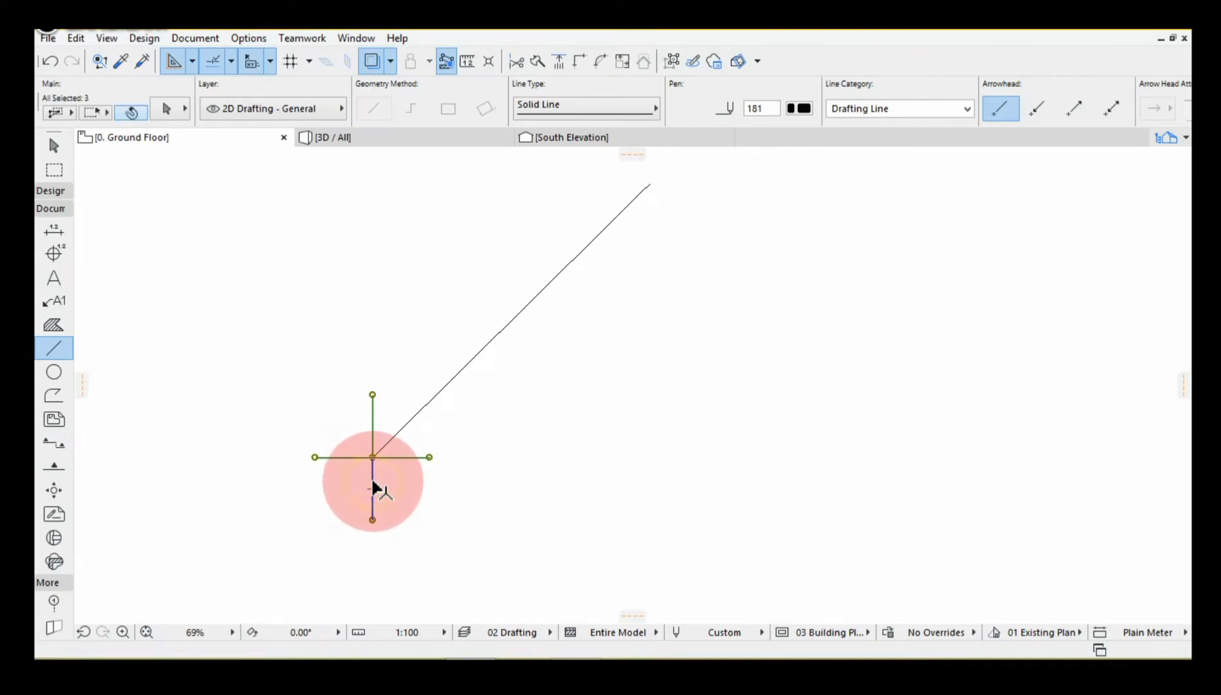
key("ctrl+alt+d")
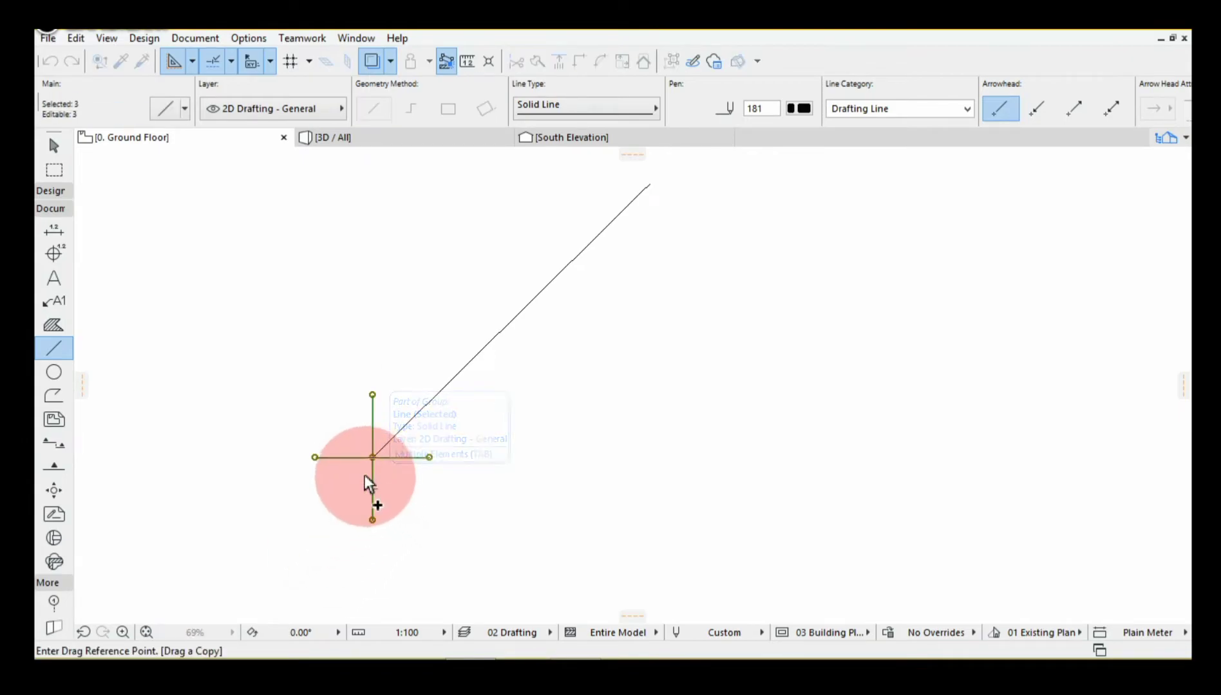
left_click_drag(371, 464, 649, 185)
key("Escape")
- Draw a line from the copied cross's centre, 21.8 m long at an angle of 140.233° from its upper vertical arm
scroll(657, 180, "up", 2)
scroll(651, 184, "up", 5)
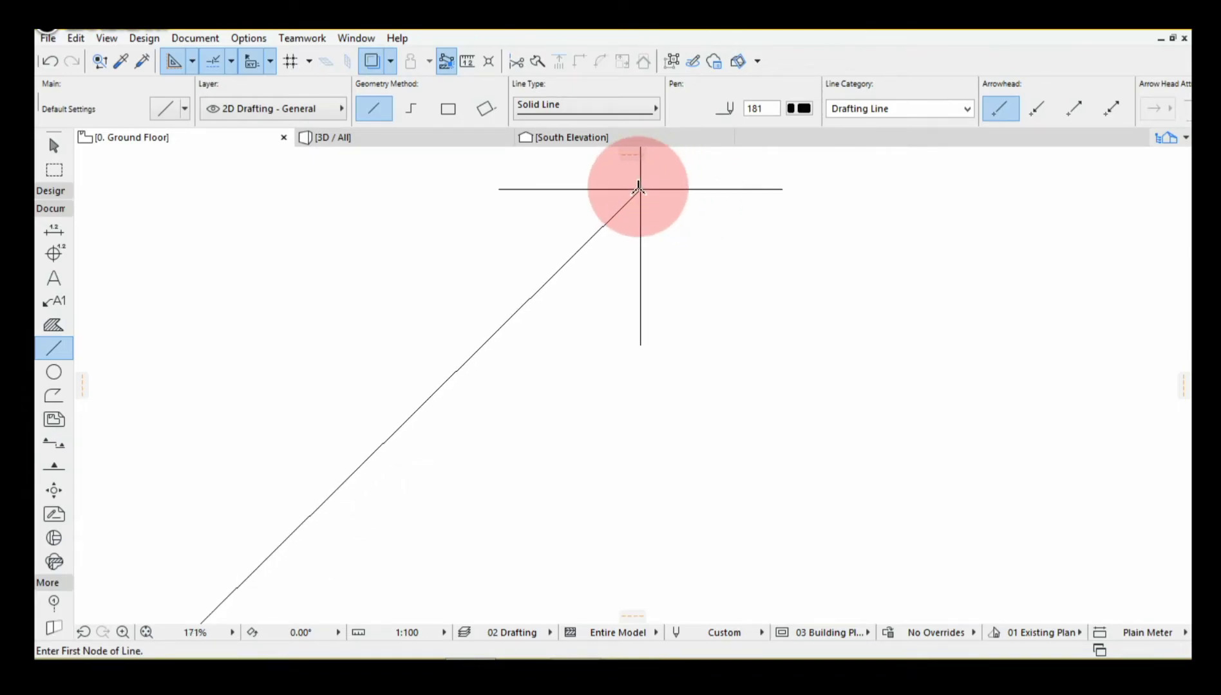
scroll(537, 294, "down", 2)
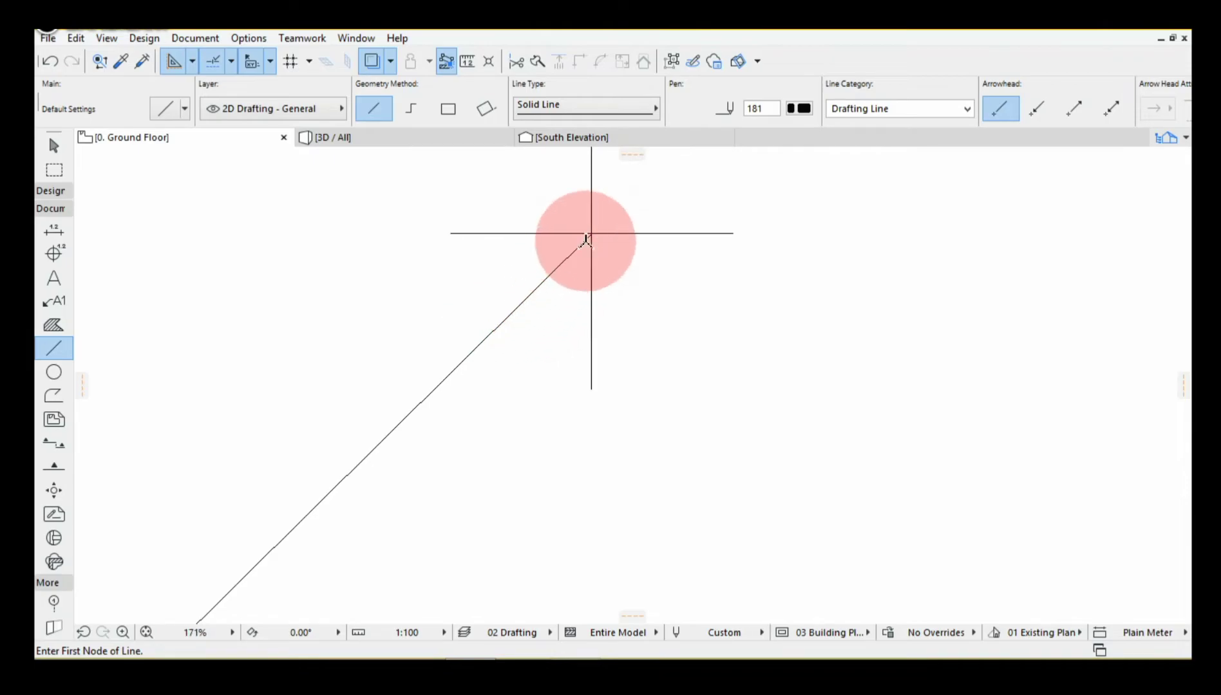
scroll(591, 233, "down", 1)
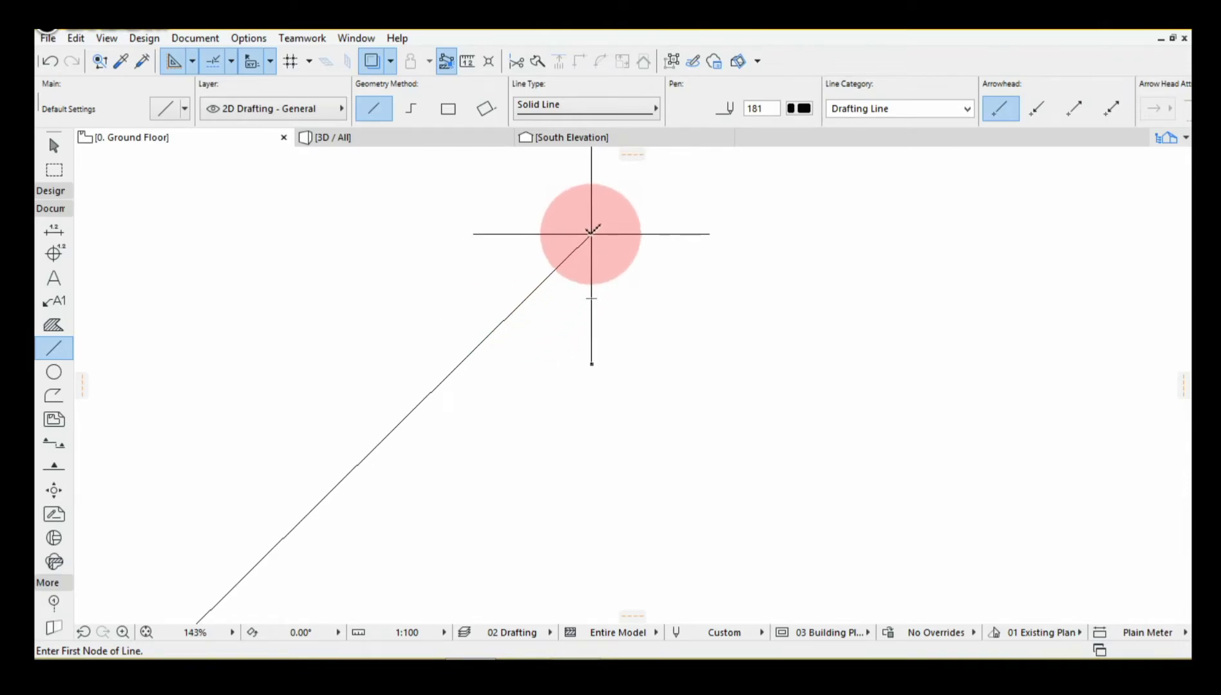
left_click(591, 234)
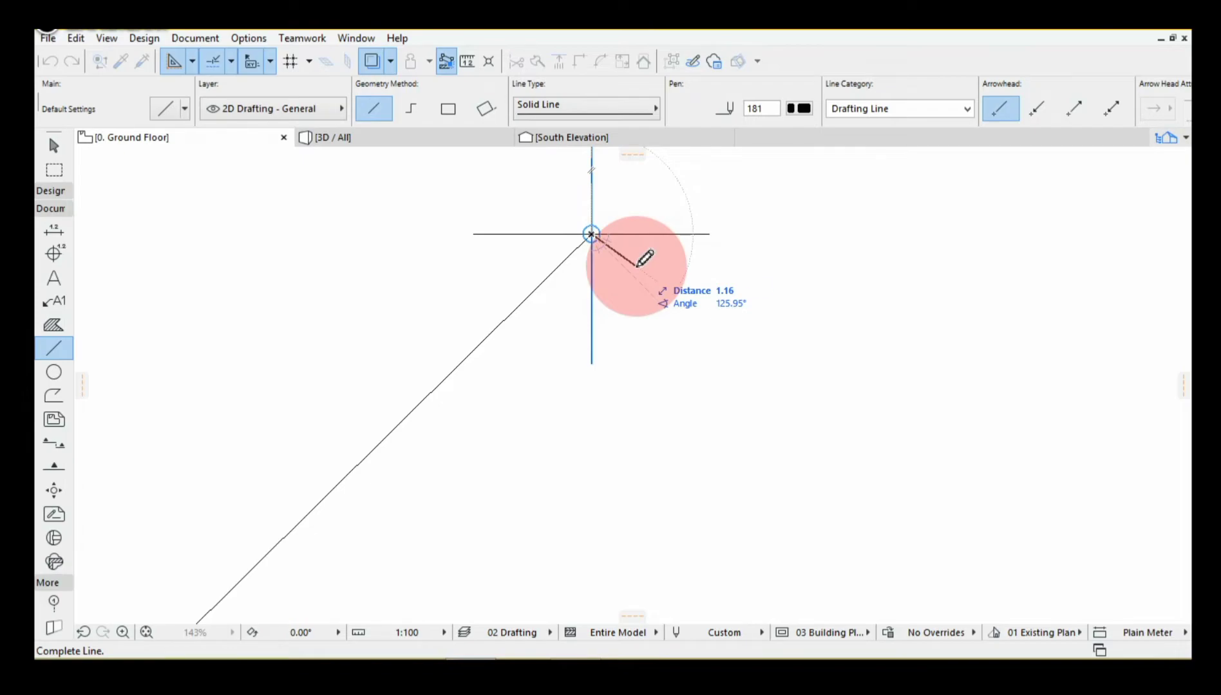
type("21.")
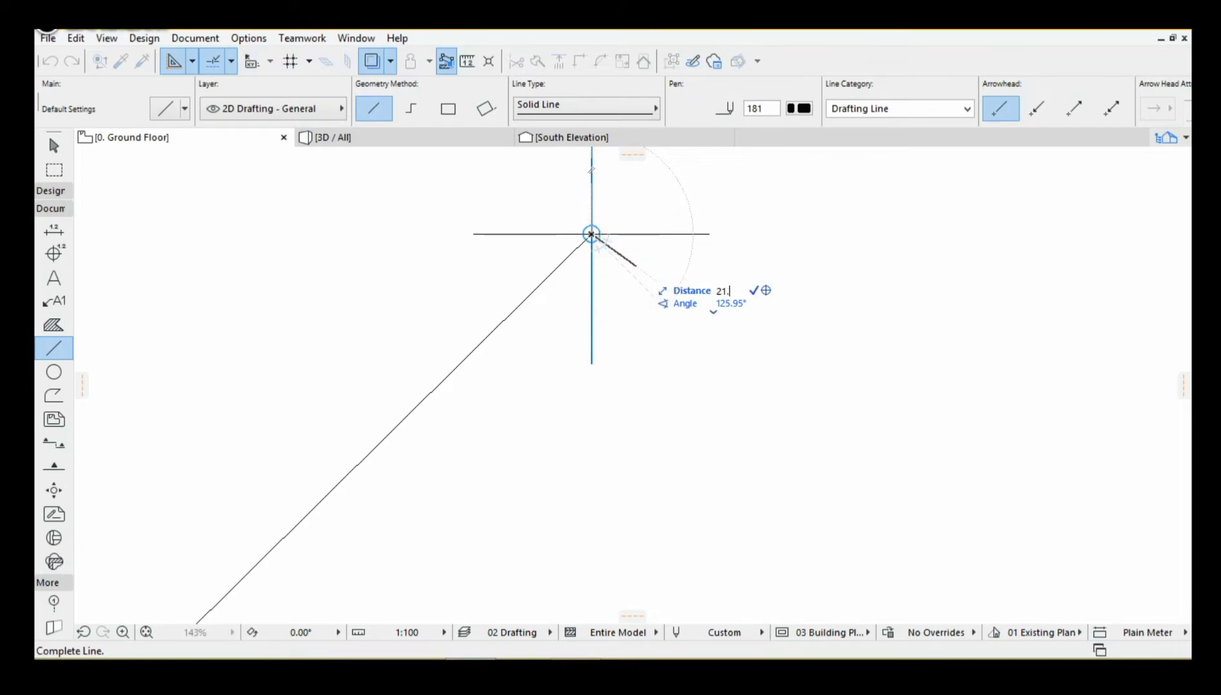
type("8")
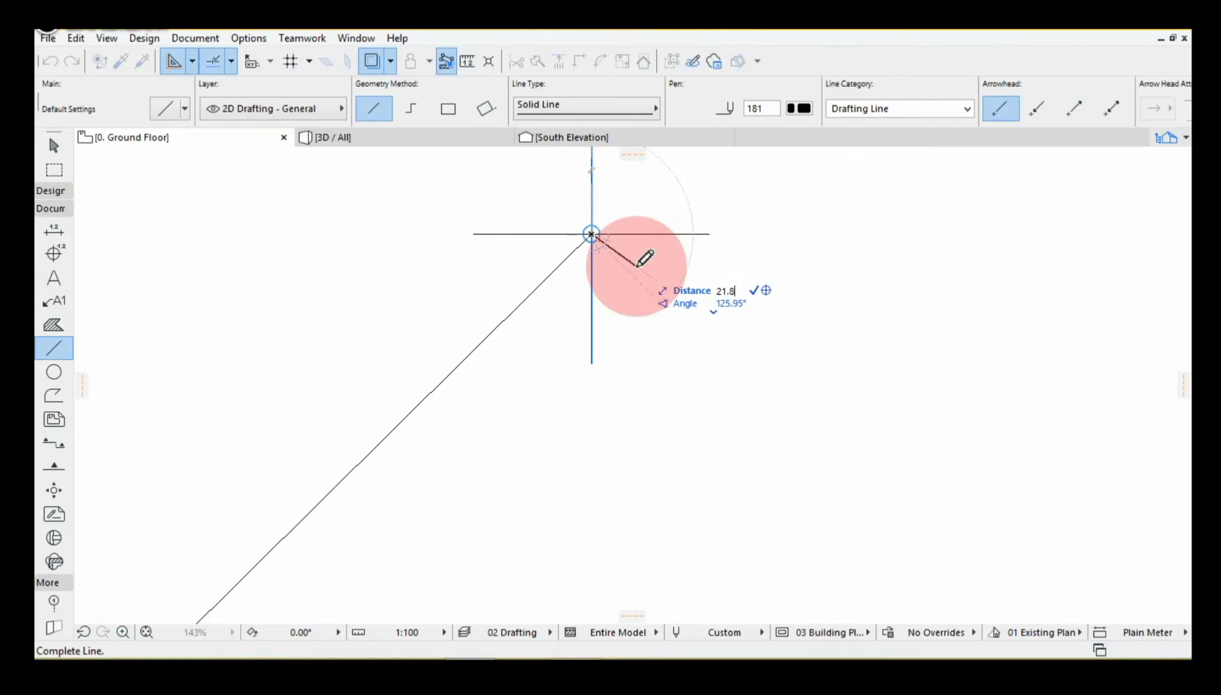
key("Tab")
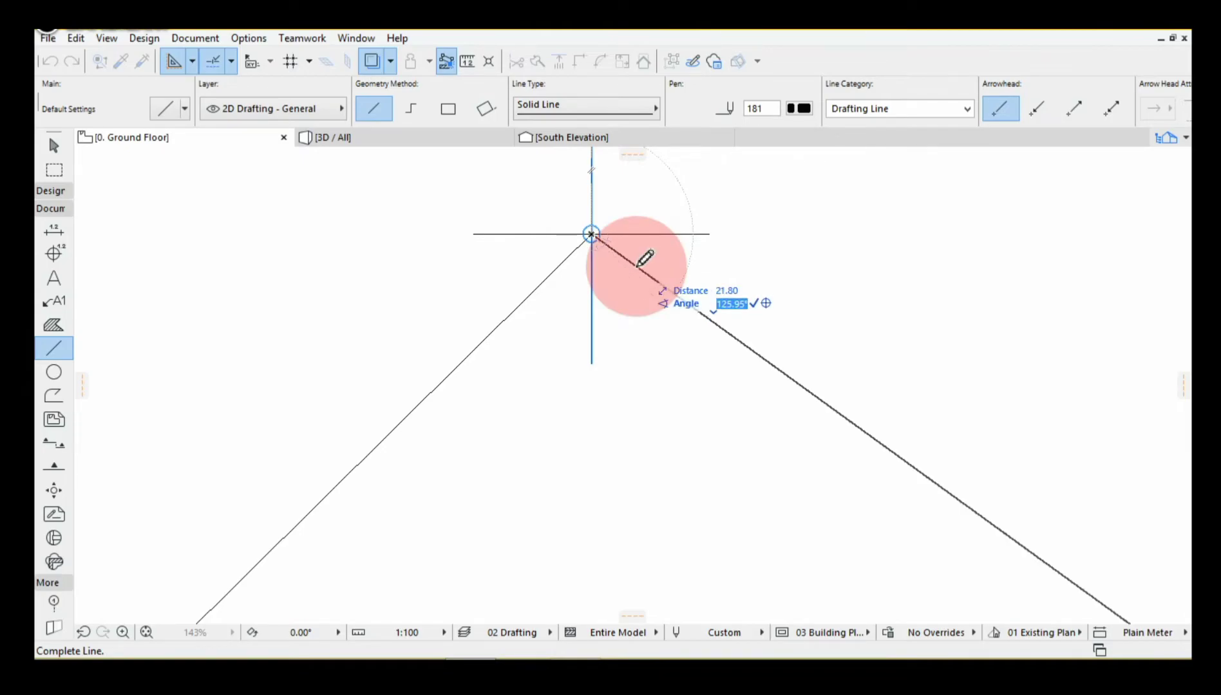
type("1")
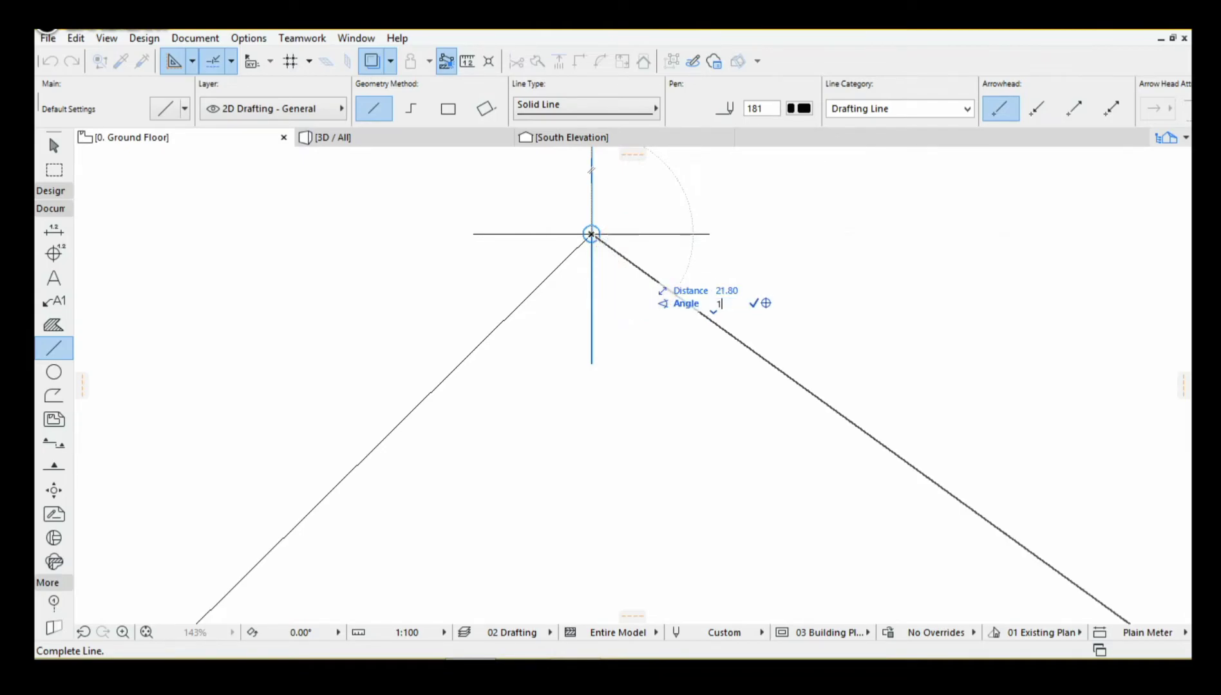
type("40")
type(".233")
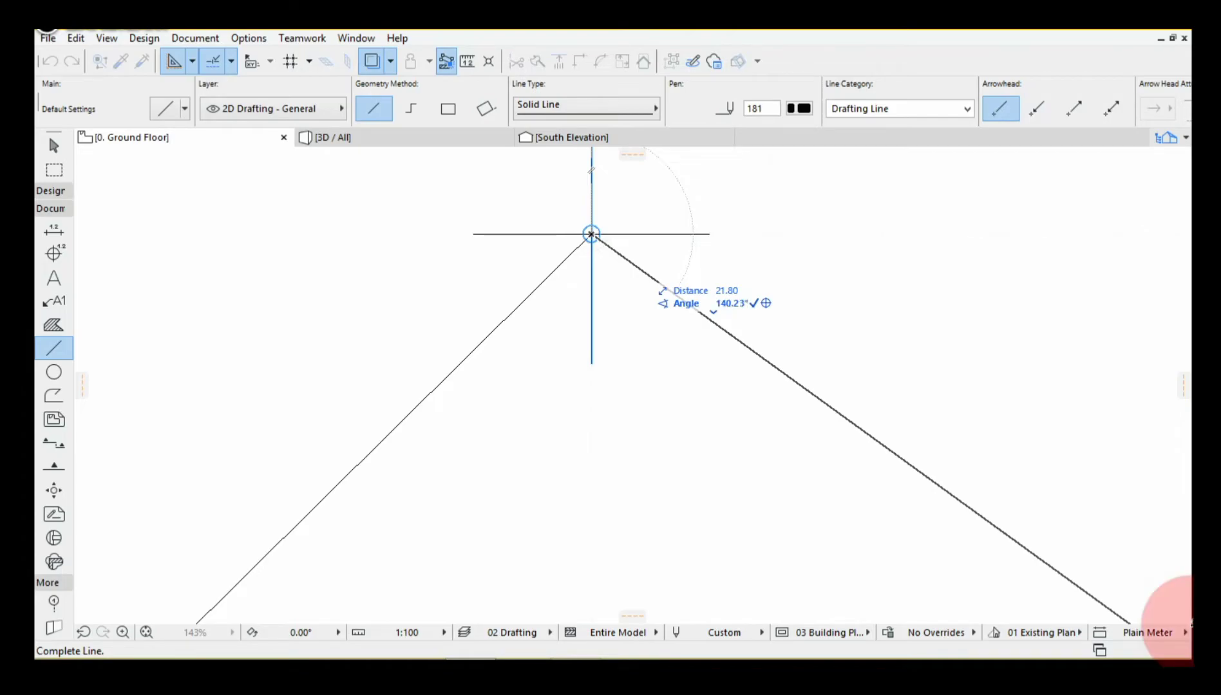
key("Return")
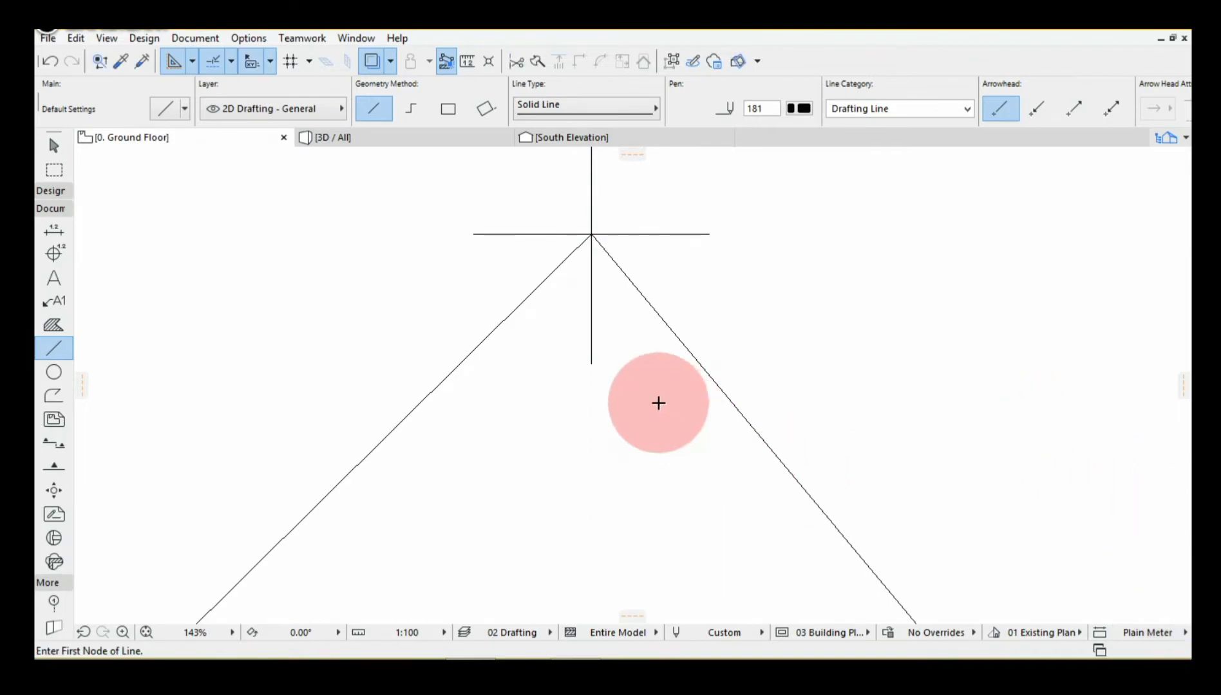
- Draw another 21.8 m line from the upper cross's centre, angled 50.233° below its right horizontal arm
scroll(594, 307, "down", 3)
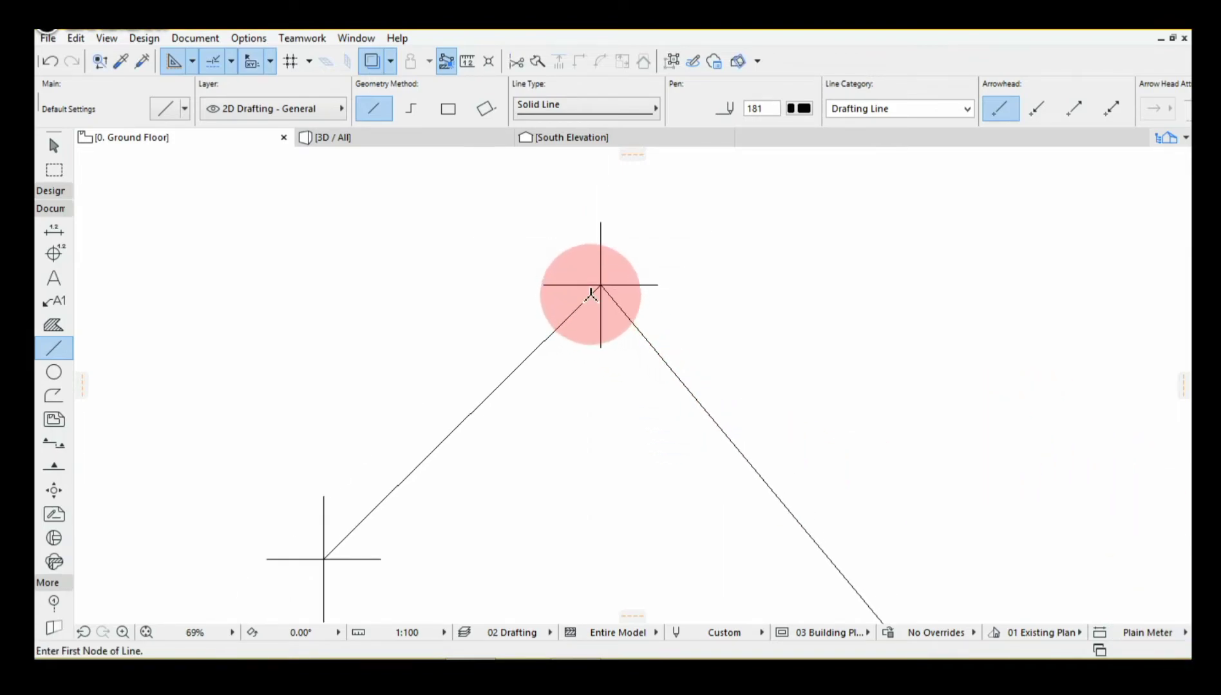
scroll(600, 284, "up", 2)
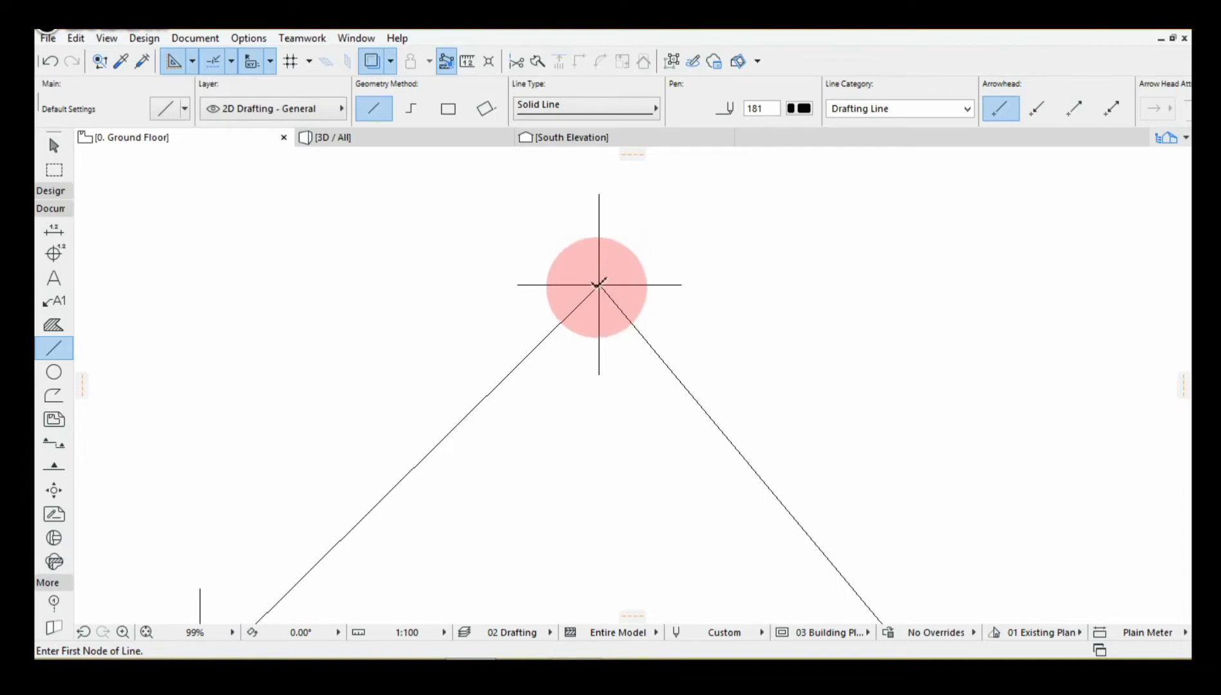
left_click(600, 284)
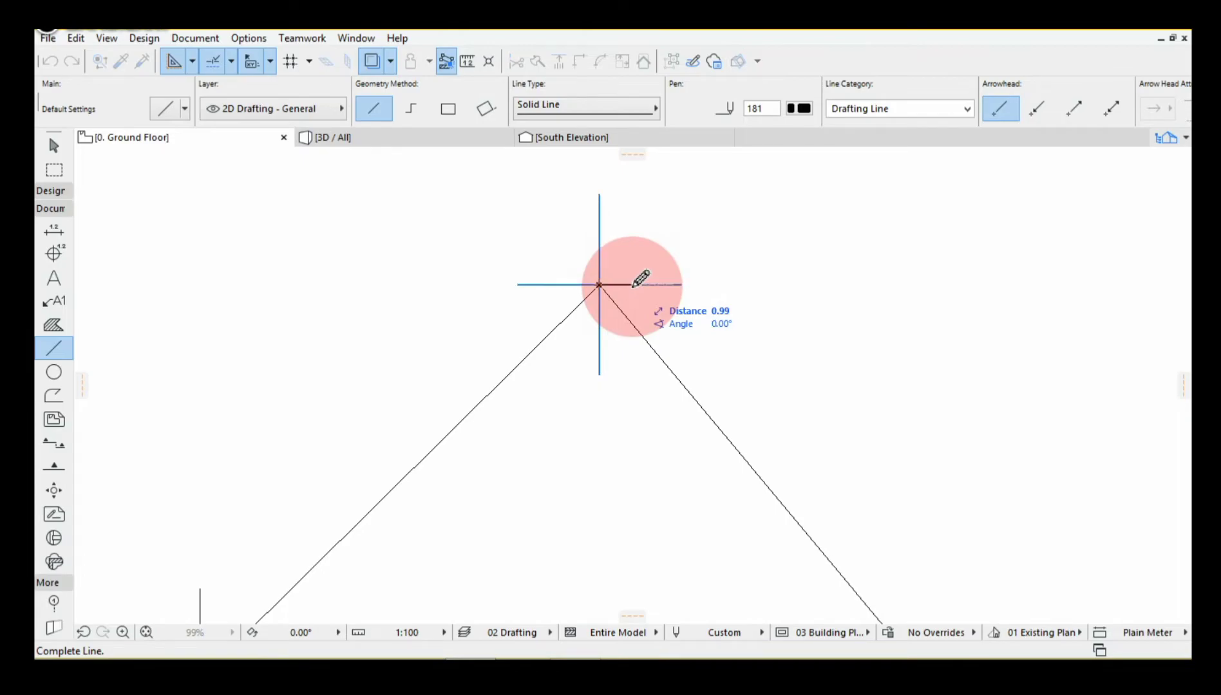
scroll(641, 278, "up", 3)
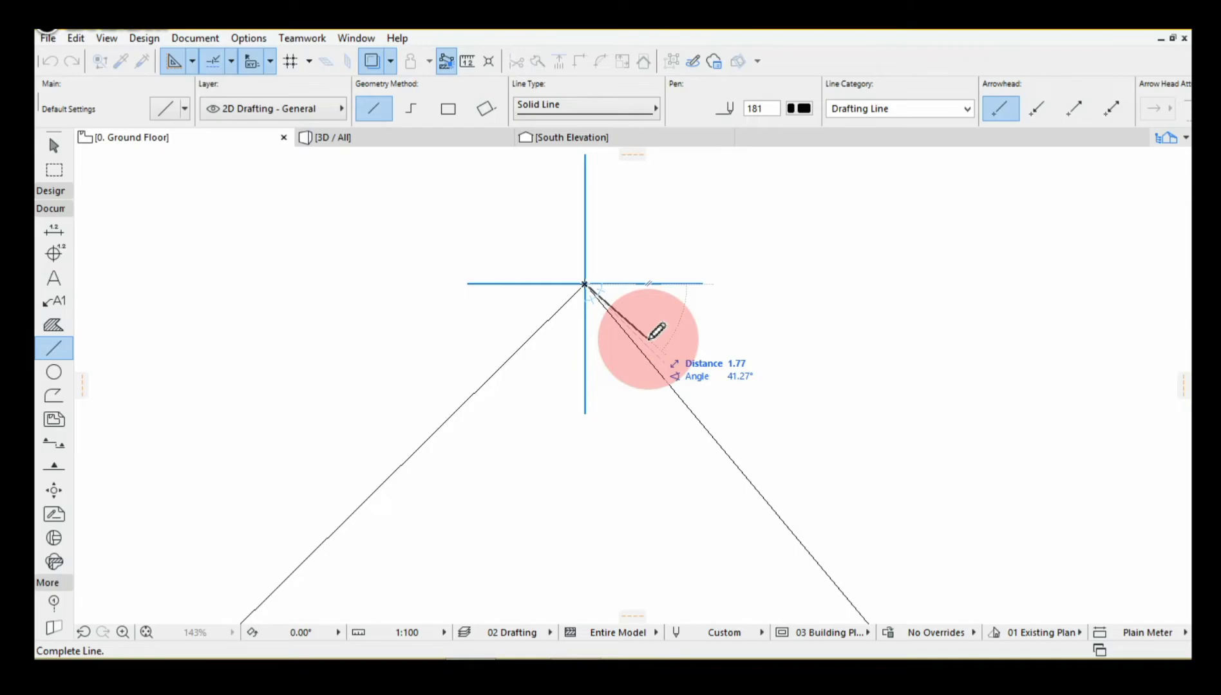
type("21.8")
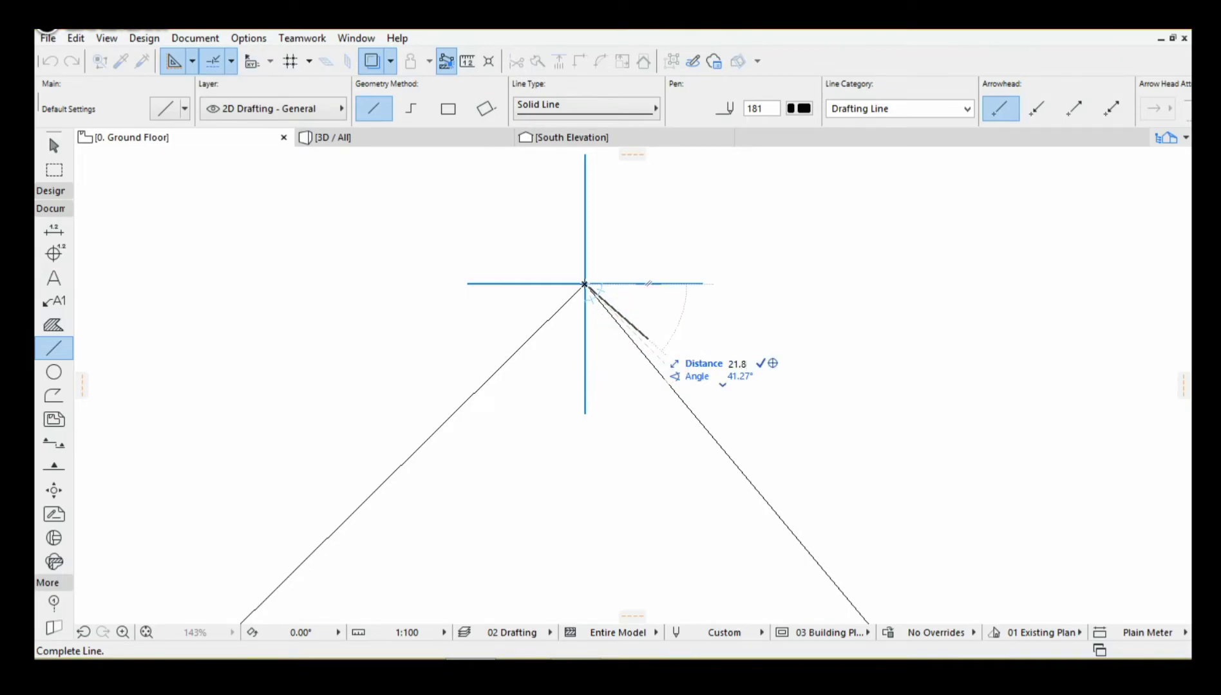
key("Tab")
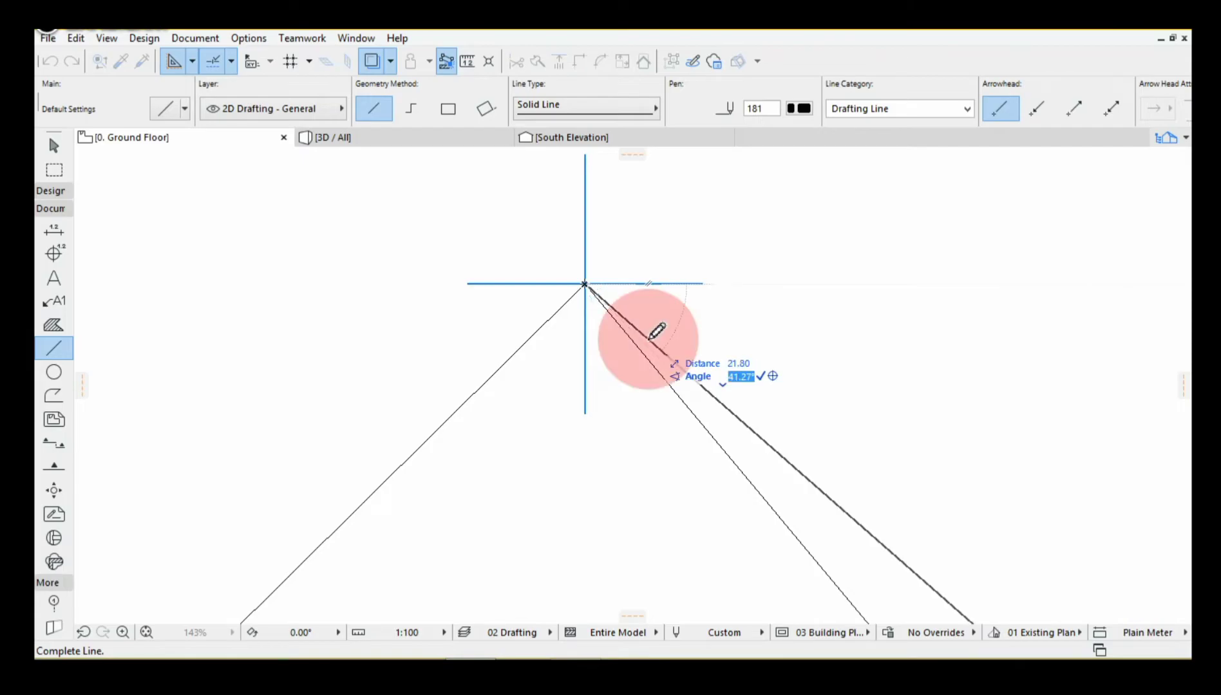
type("50")
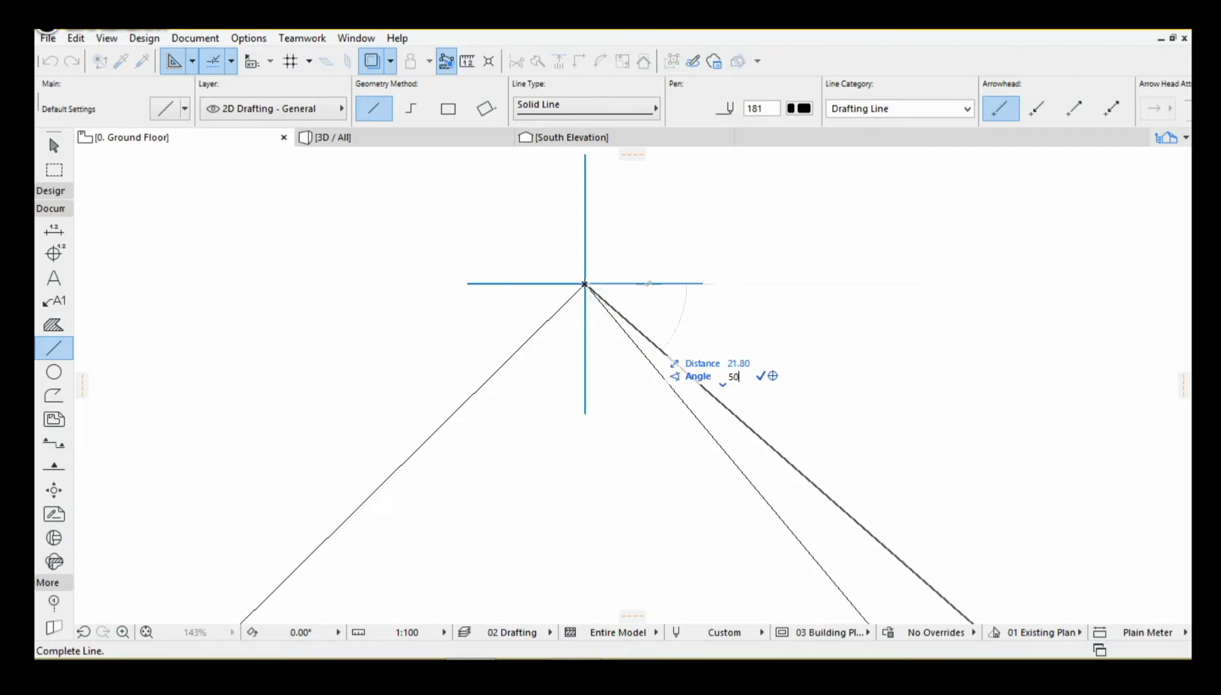
type(".233")
key("Return")
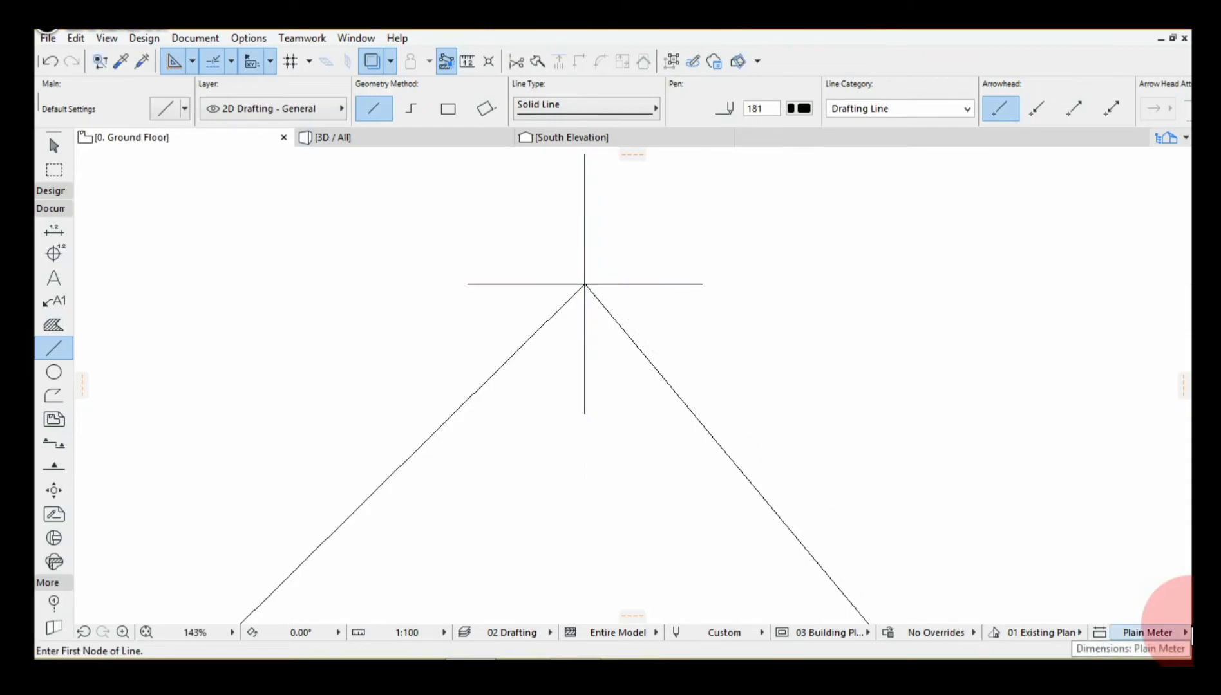
scroll(654, 364, "down", 5)
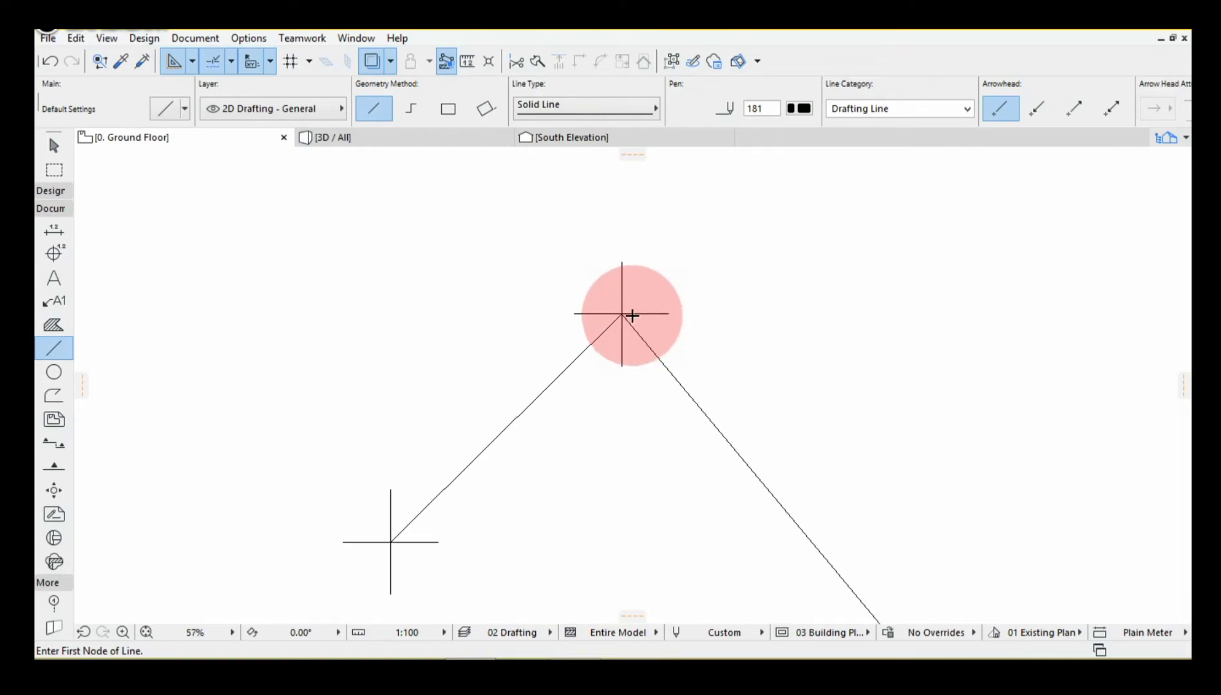
scroll(628, 312, "down", 2)
scroll(808, 535, "up", 1)
scroll(810, 536, "up", 1)
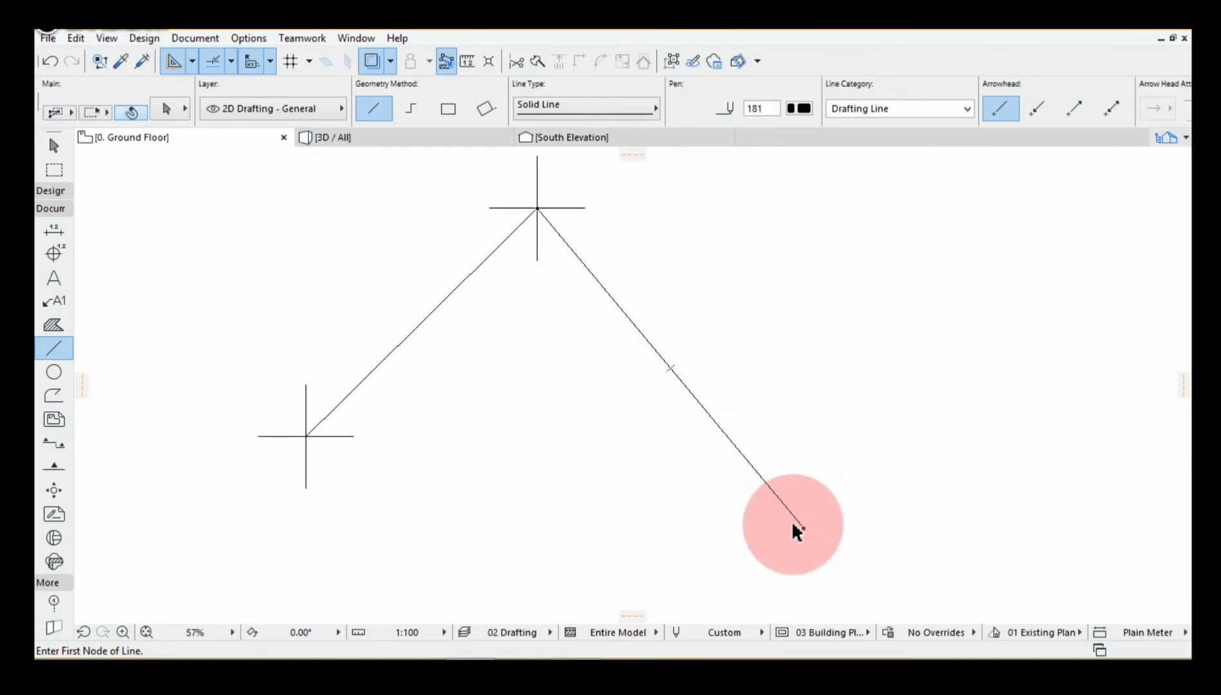
- Delete one of the two overlapping 21.8 m lines running down from the upper cross
left_click(801, 530, "shift")
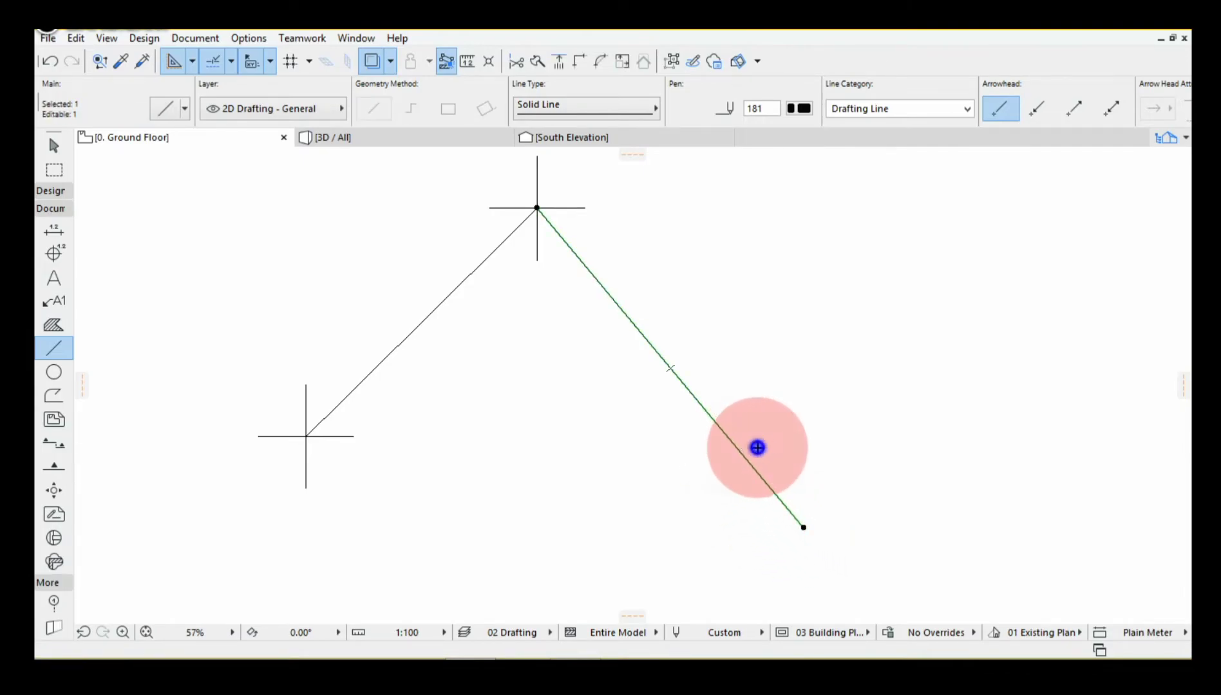
right_click(757, 448)
mouse_move(797, 246)
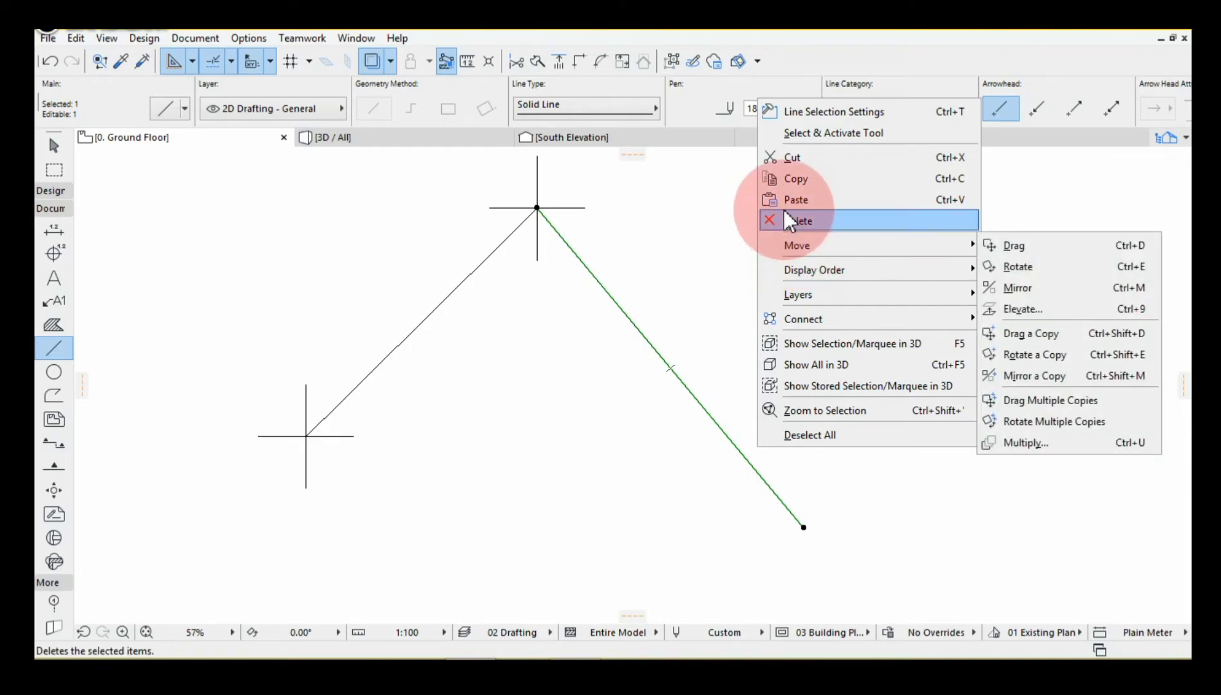
left_click(825, 222)
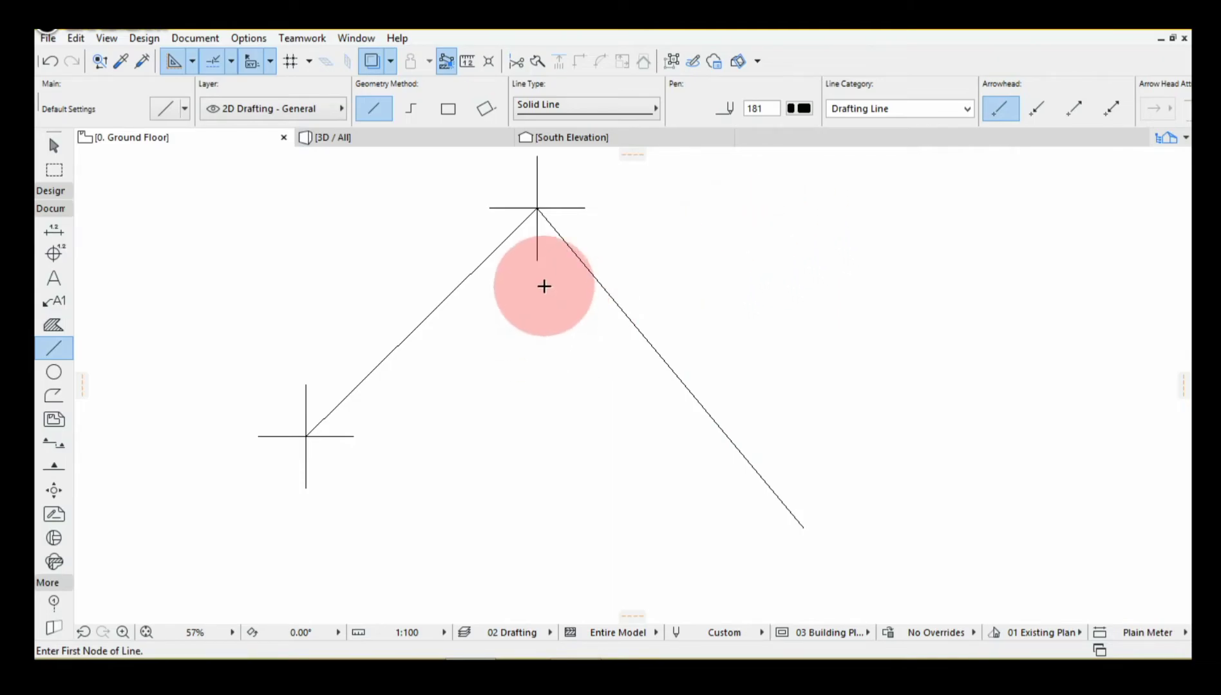
- Place a copy of the upper grouped cross with its centre on the free end of the 21.8 m line
left_click(568, 205, "shift")
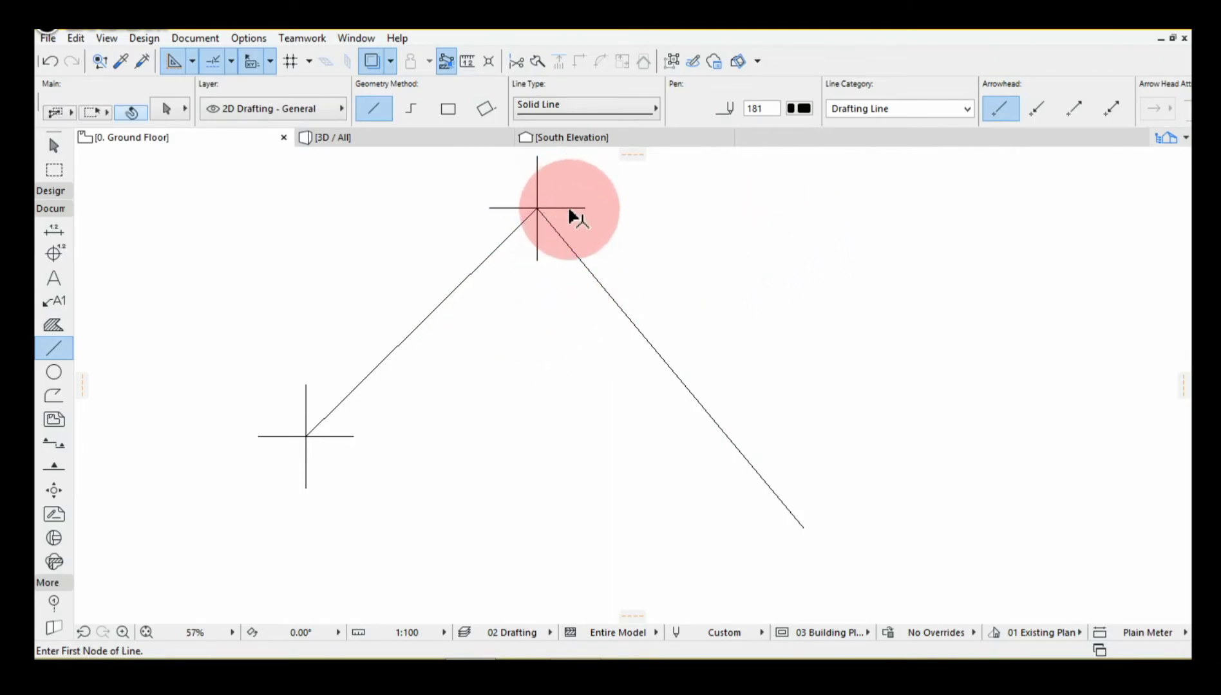
key("ctrl+shift+d")
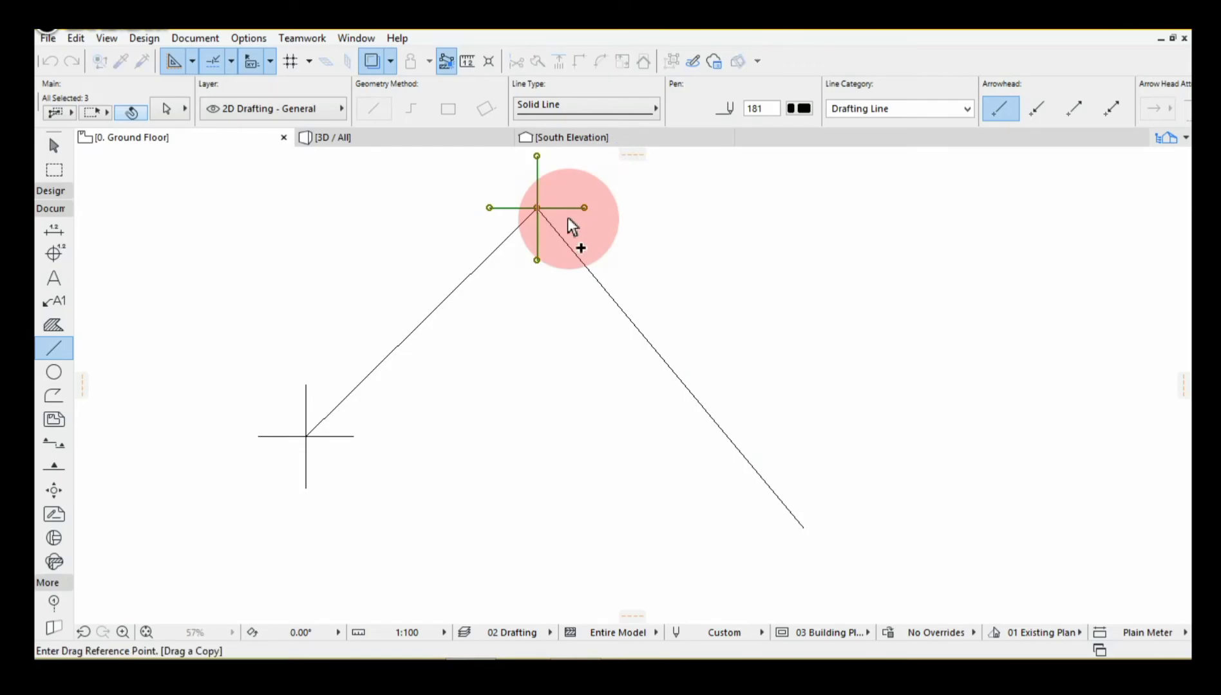
left_click(537, 208)
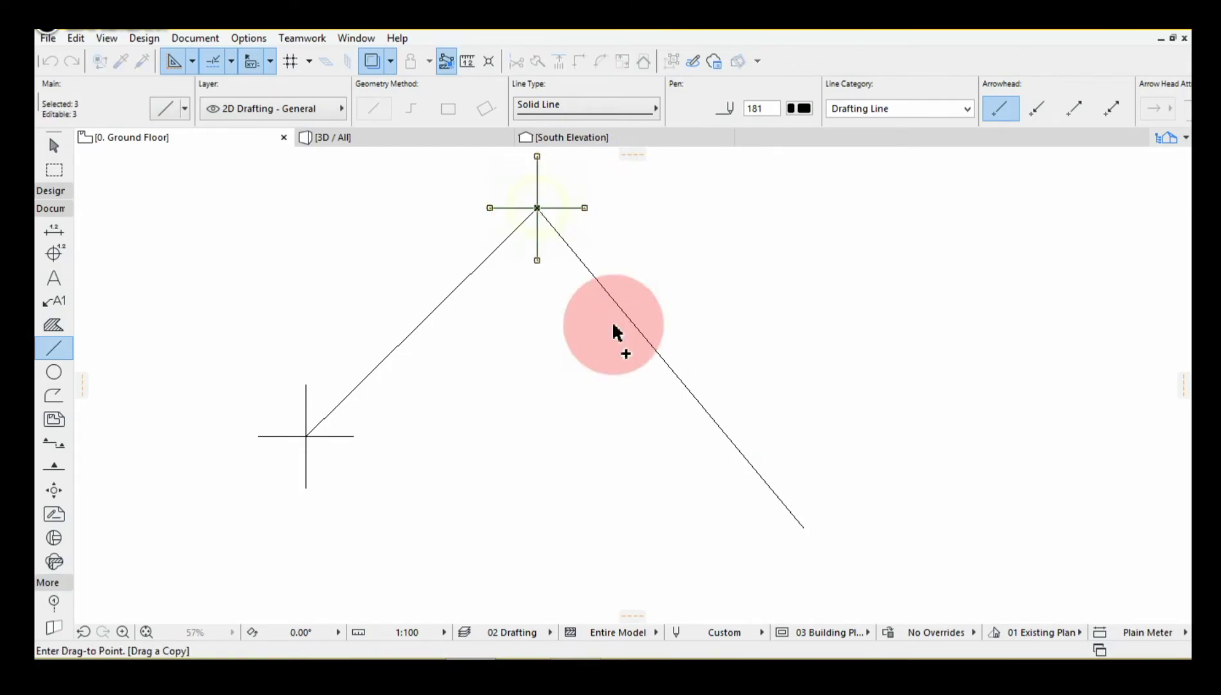
left_click(804, 528)
key("Escape")
- Draw a line from the newest cross's centre toward the lower left, 15.5 m long at 132.717° from its upper vertical arm
scroll(514, 205, "down", 1)
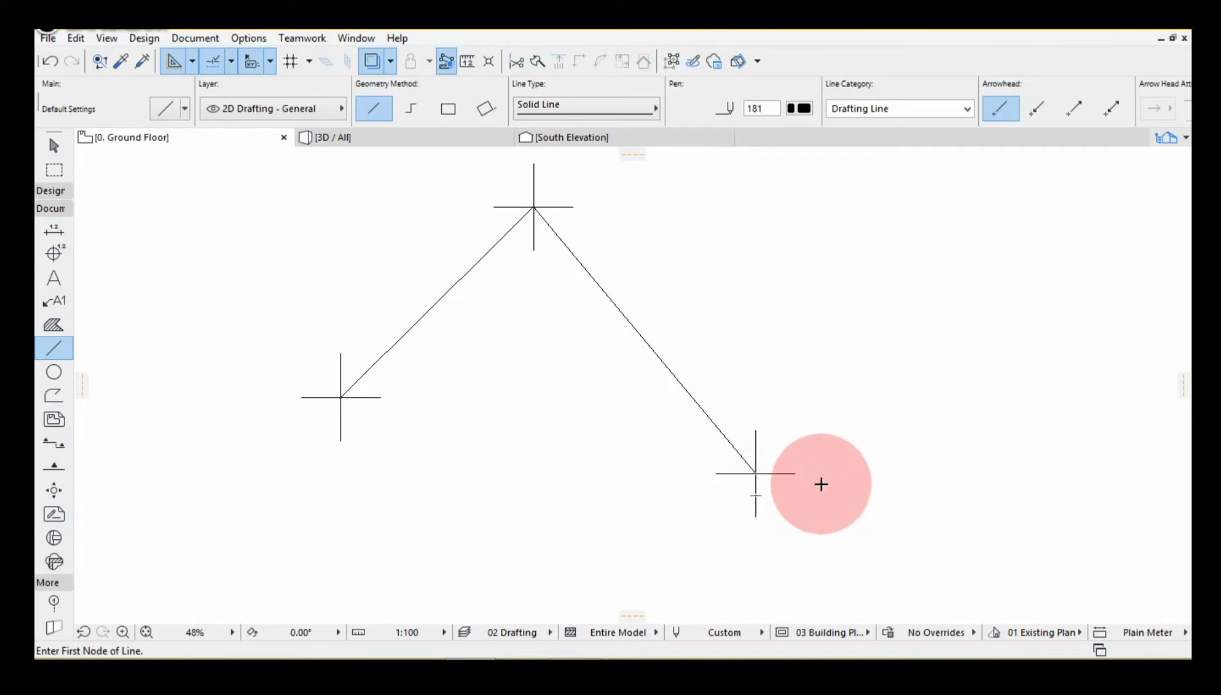
scroll(772, 509, "up", 1)
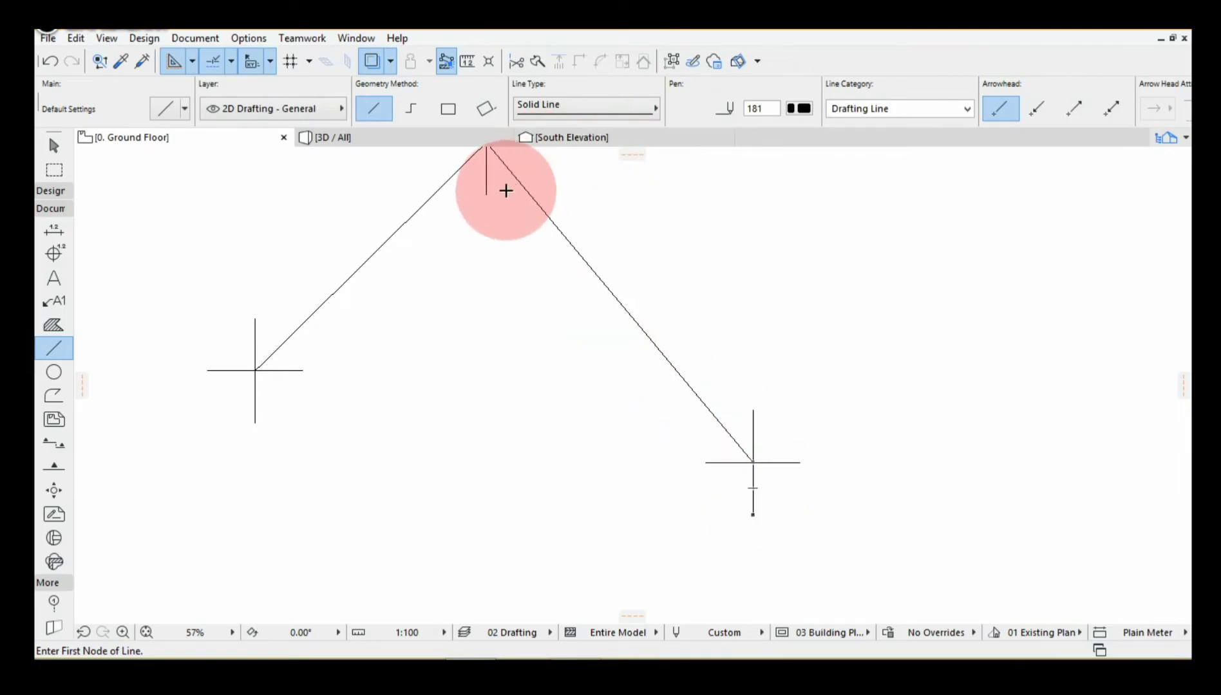
scroll(499, 355, "down", 1)
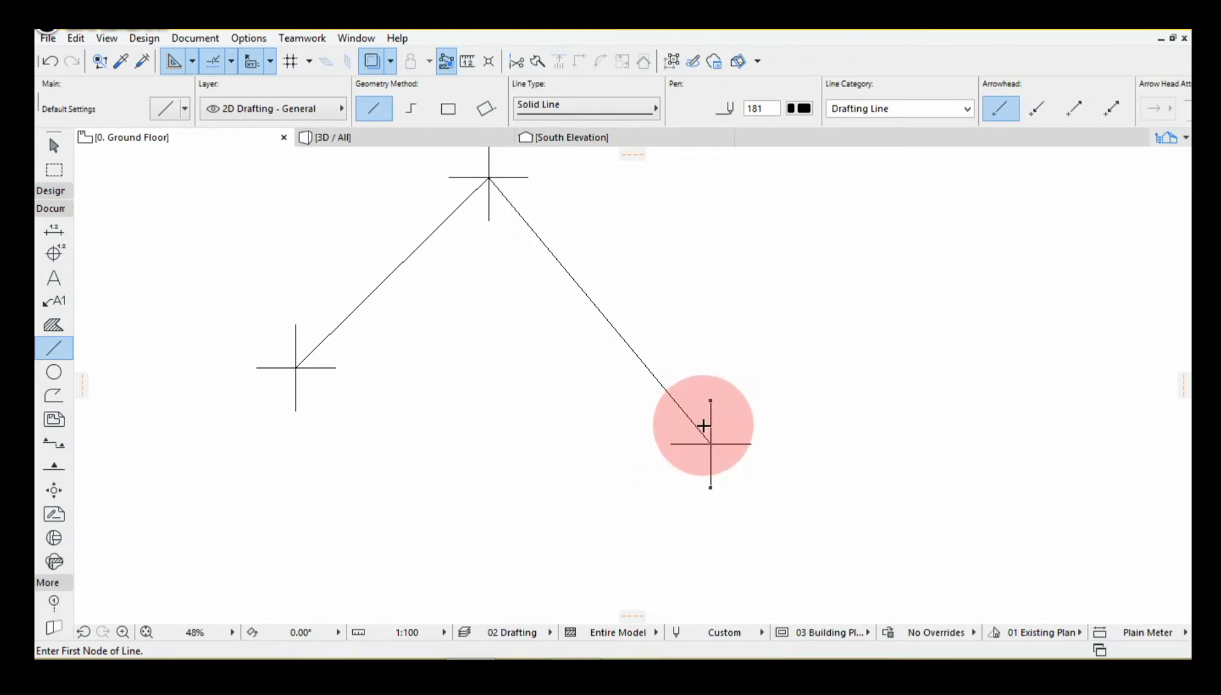
scroll(710, 437, "up", 2)
scroll(709, 438, "up", 1)
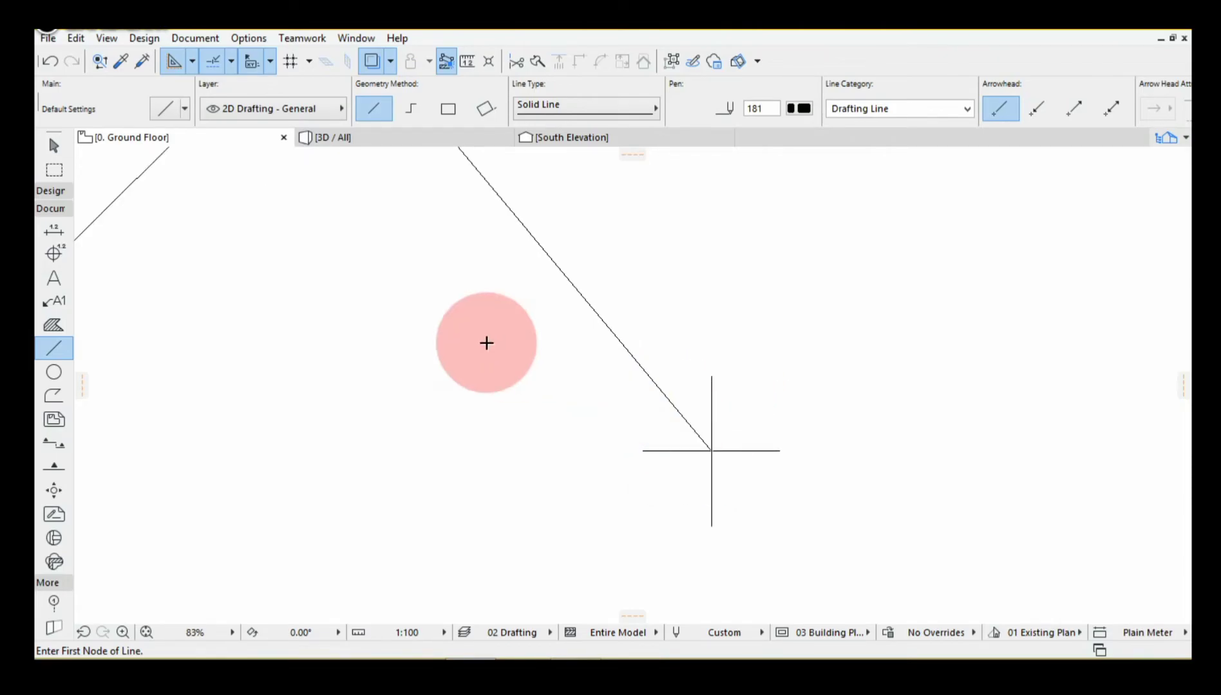
scroll(656, 377, "down", 2)
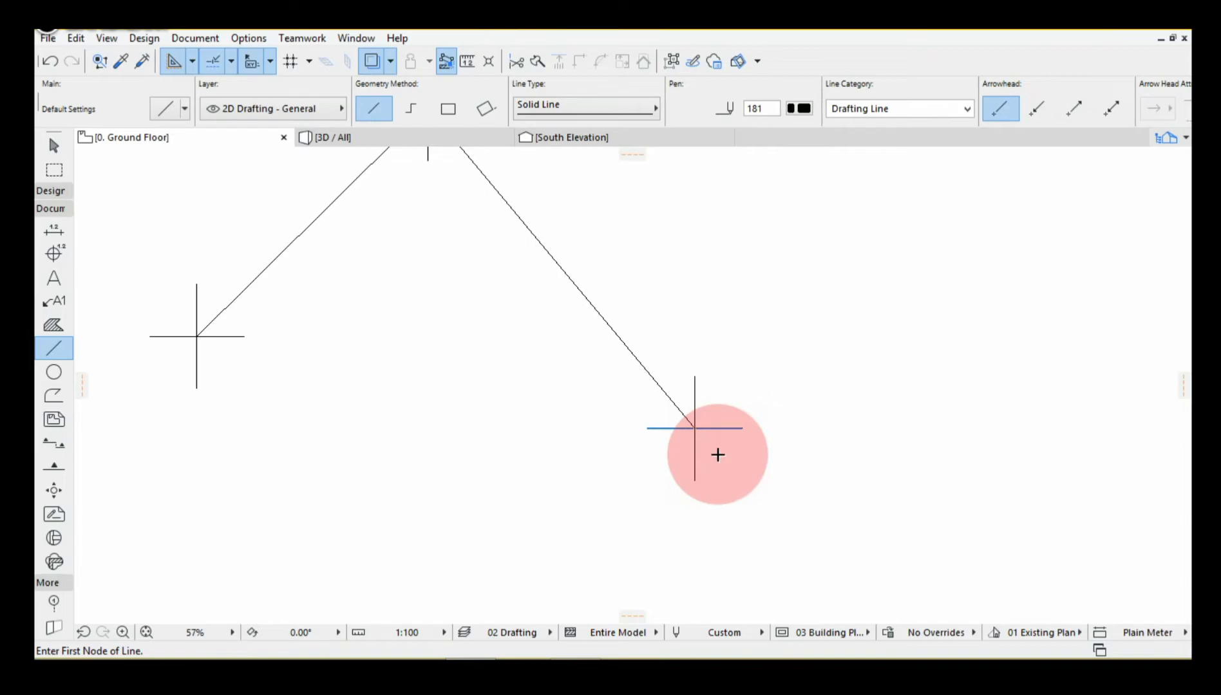
scroll(692, 424, "up", 1)
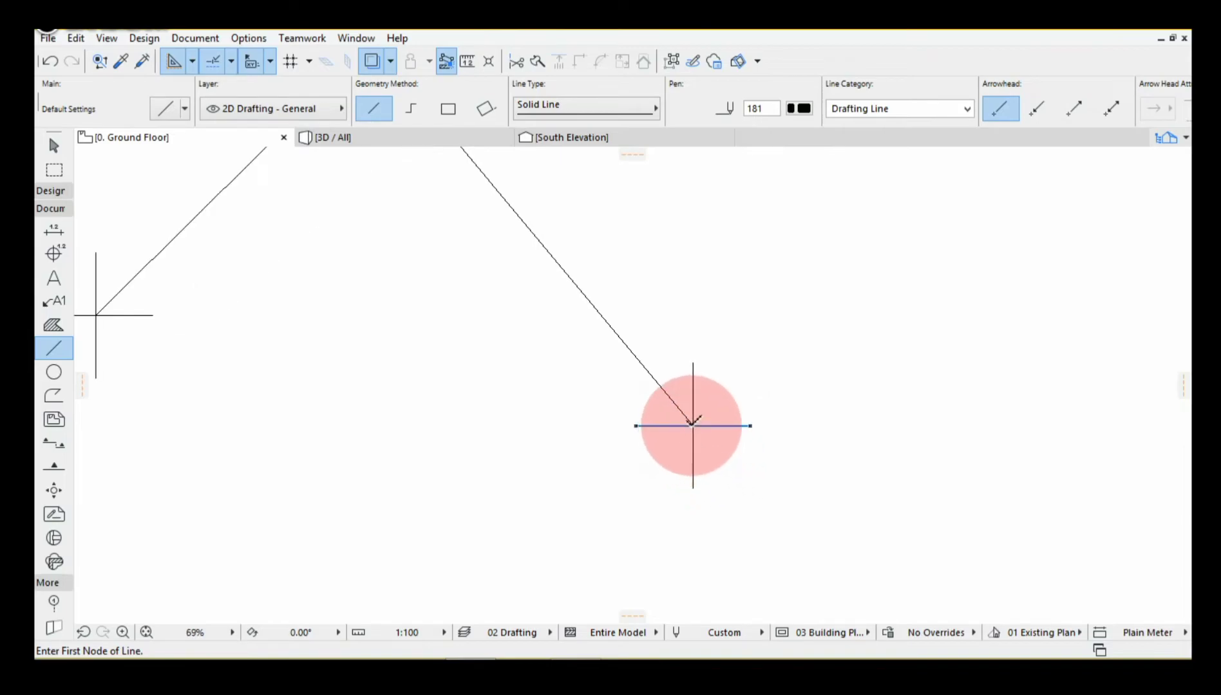
left_click(692, 423)
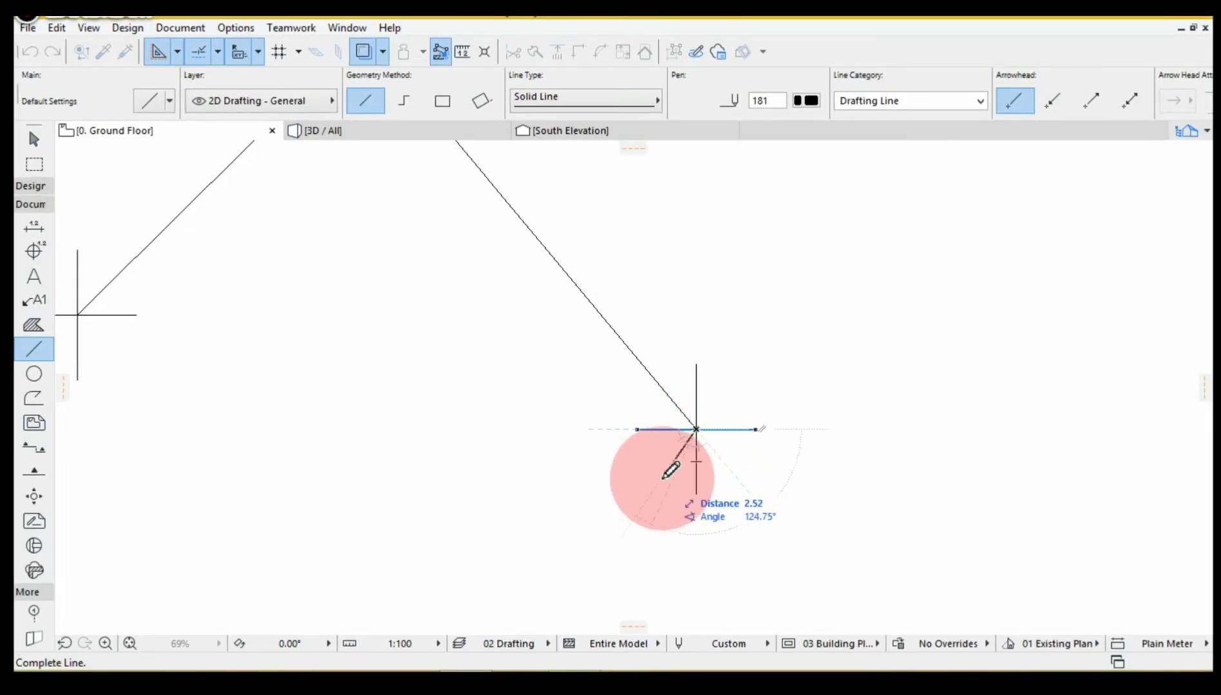
scroll(683, 474, "up", 1)
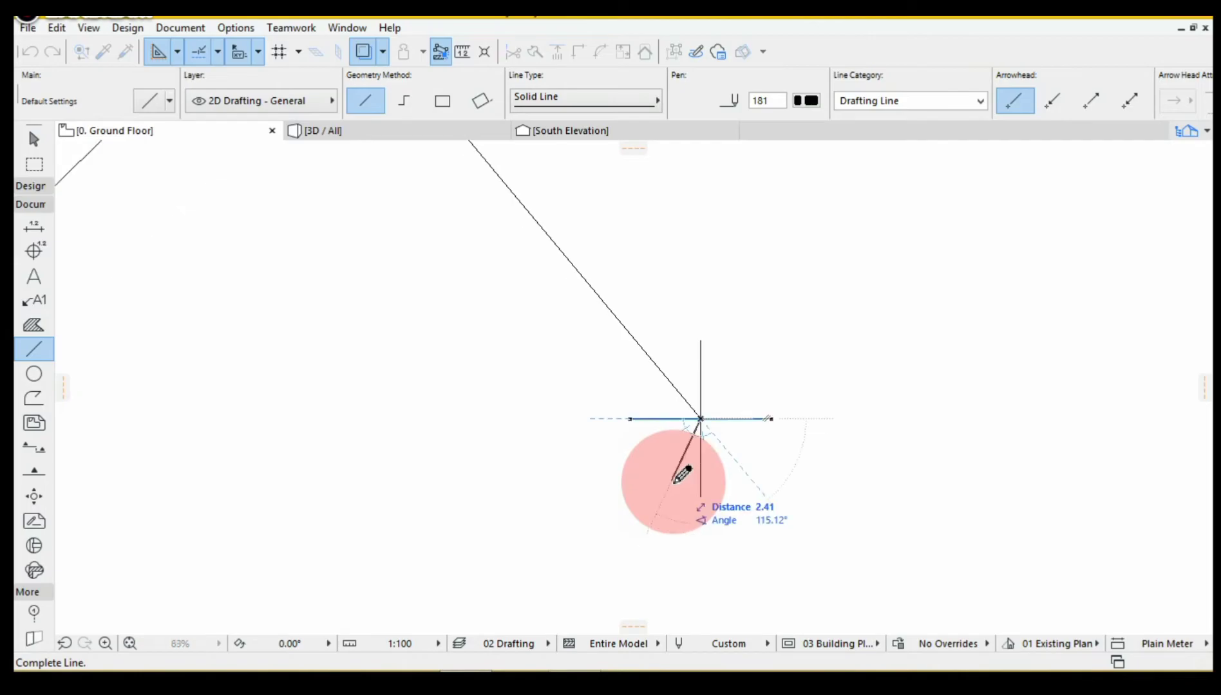
scroll(678, 468, "down", 1)
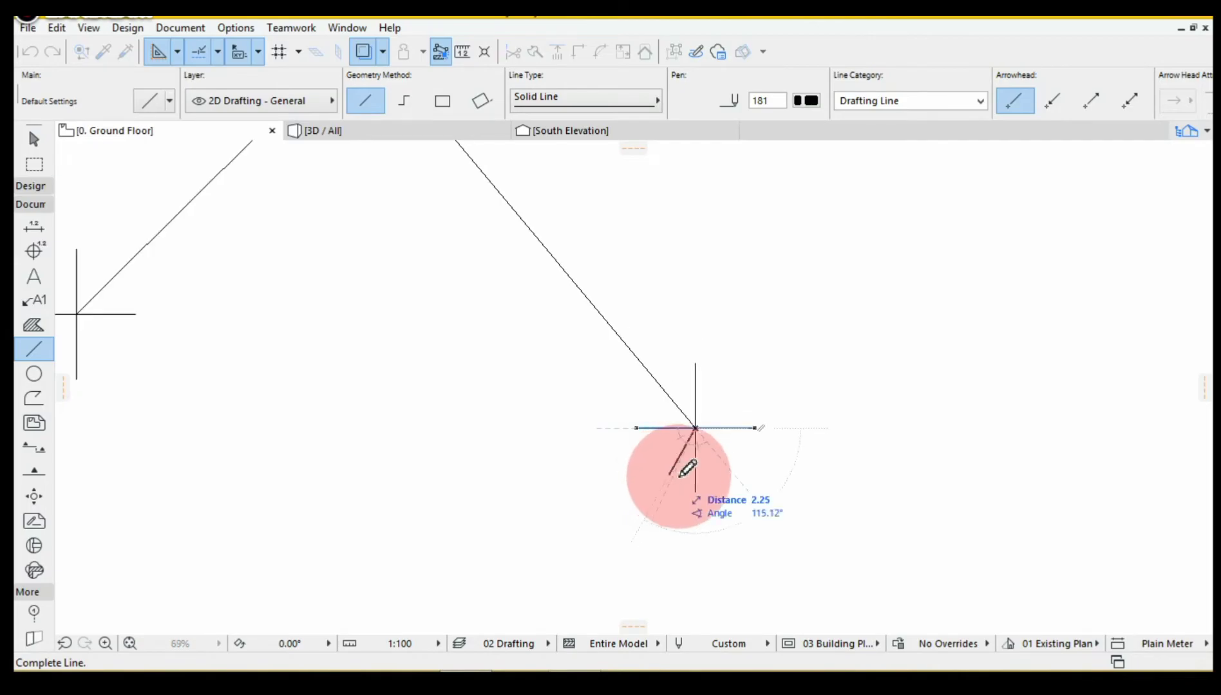
scroll(669, 477, "down", 1)
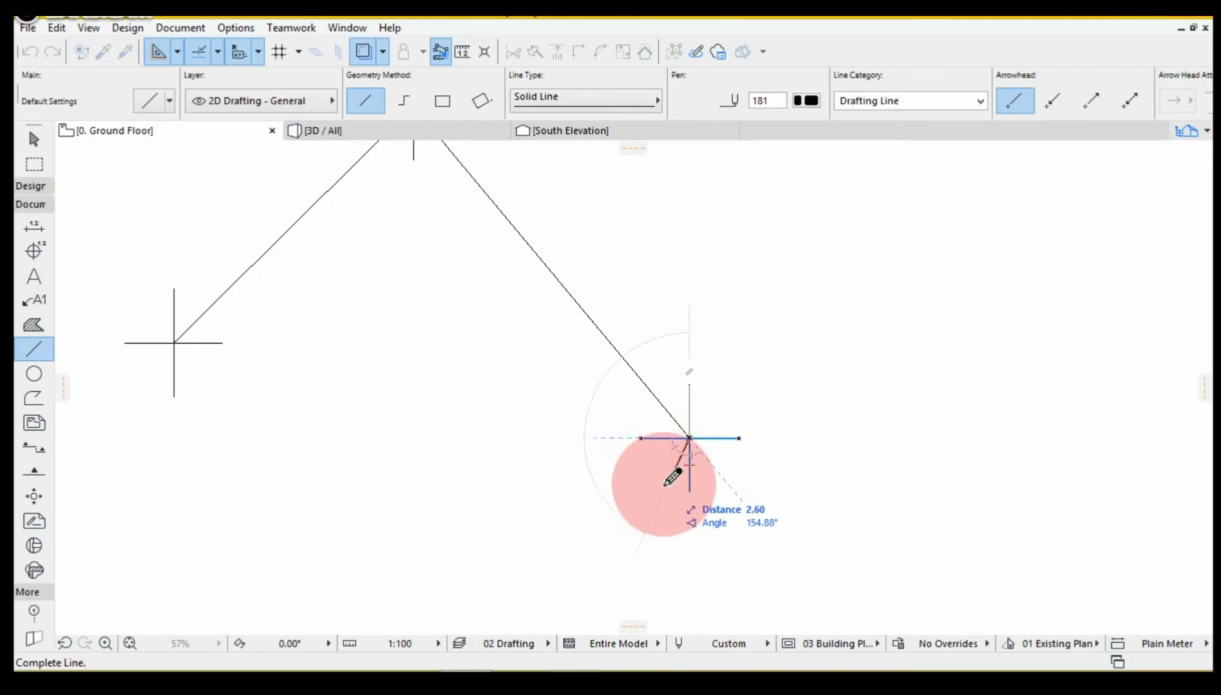
scroll(673, 478, "up", 2)
scroll(666, 457, "down", 2)
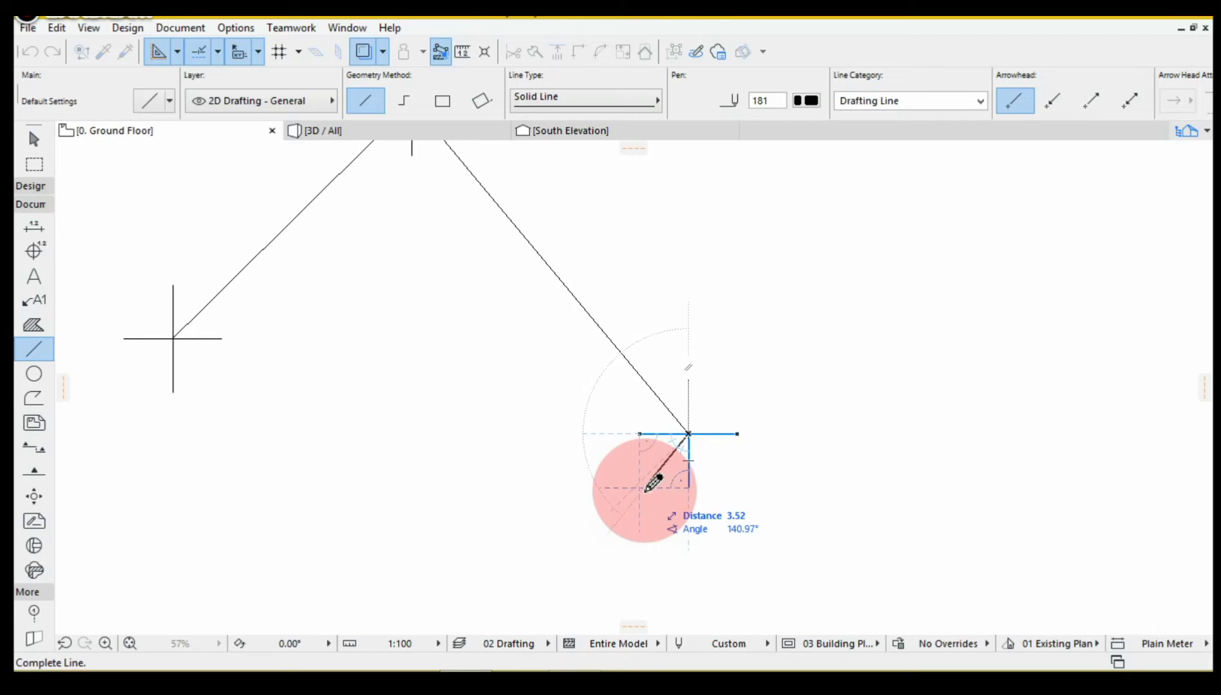
type("15")
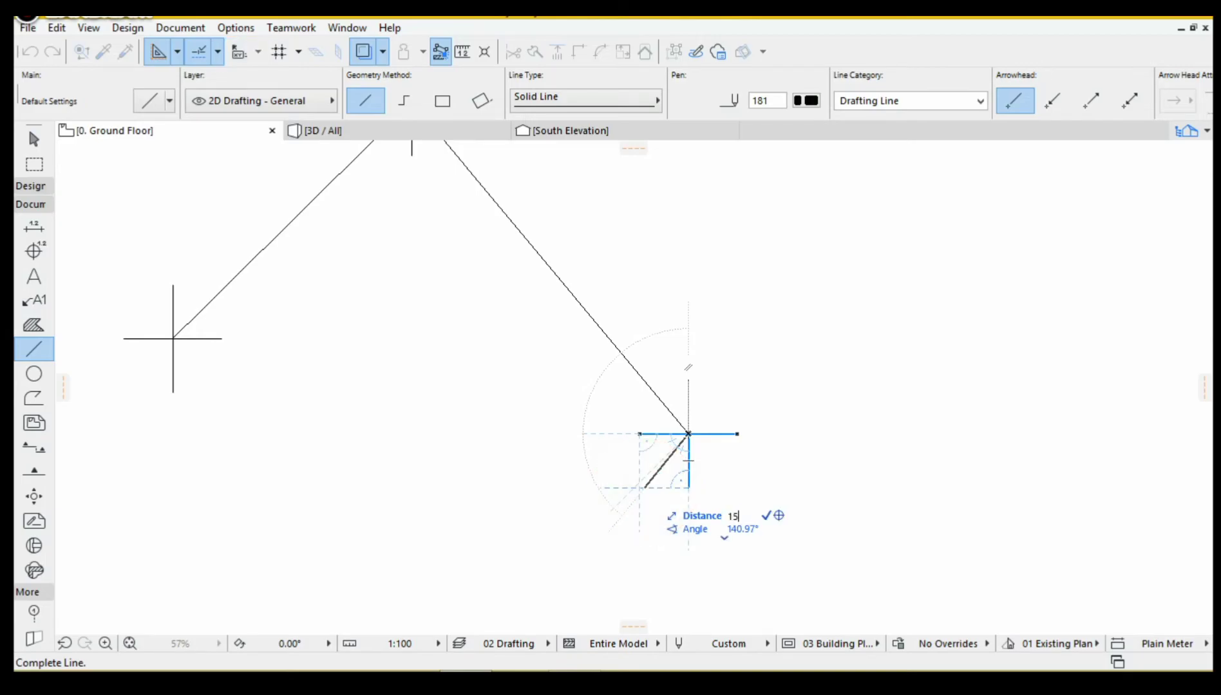
type(".5")
left_click(646, 488)
key("Tab")
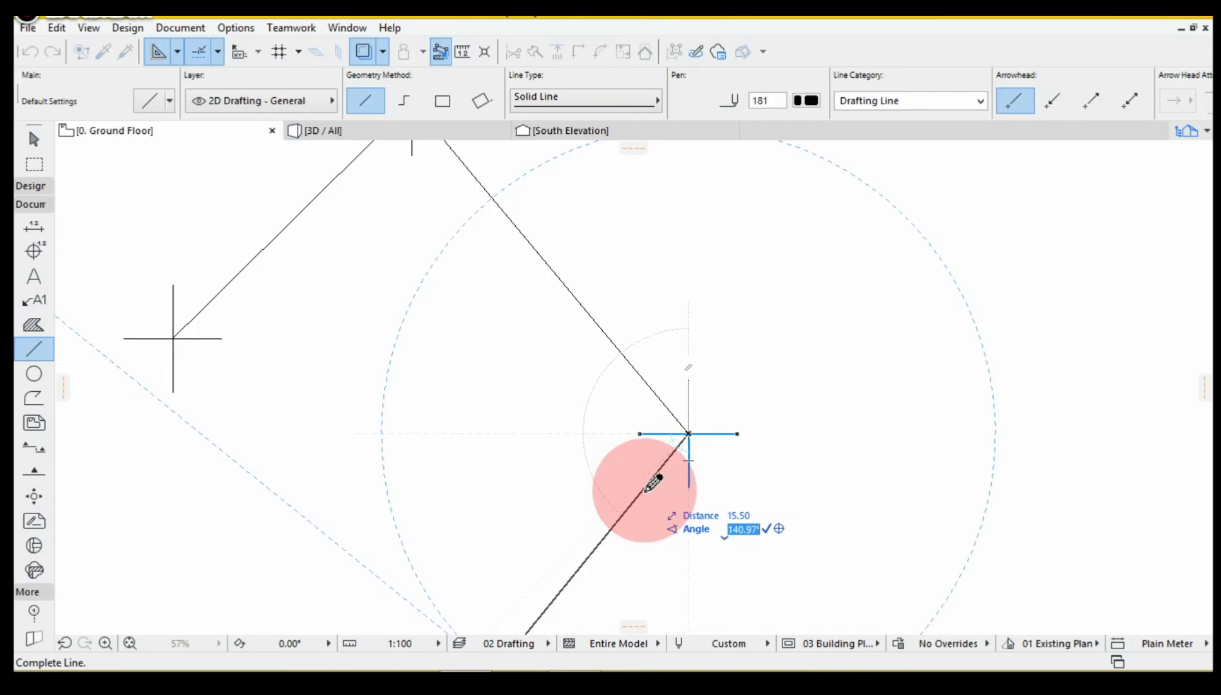
type("132")
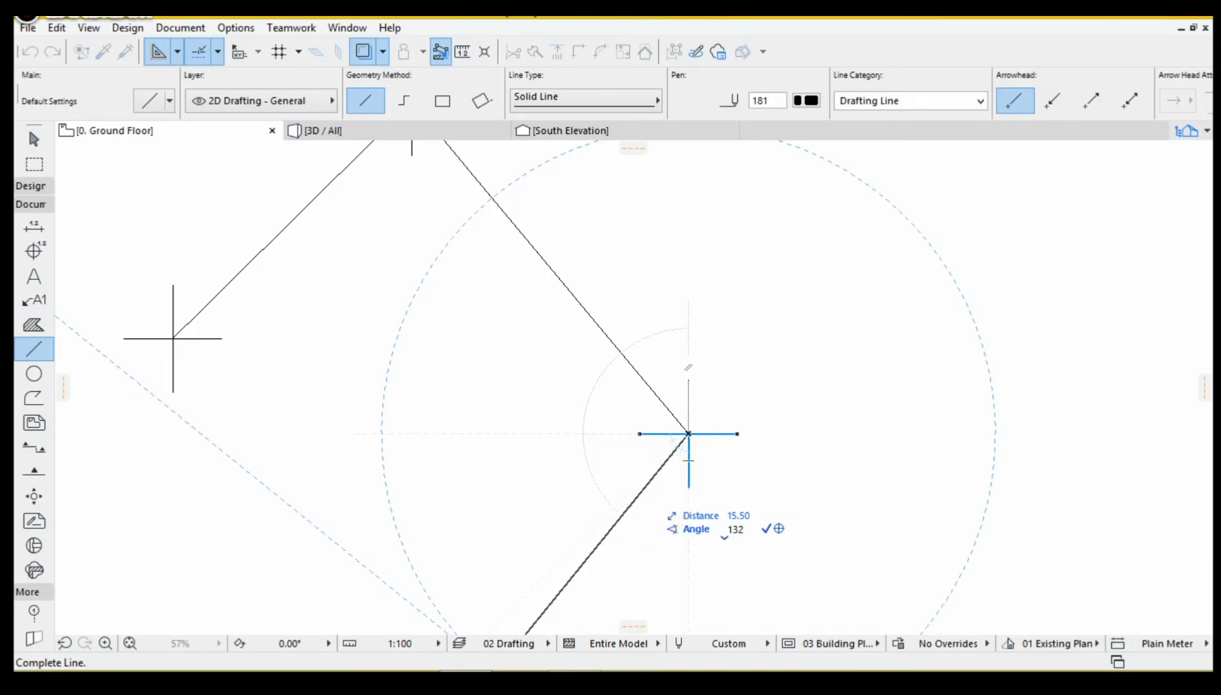
type(".717")
left_click(462, 637)
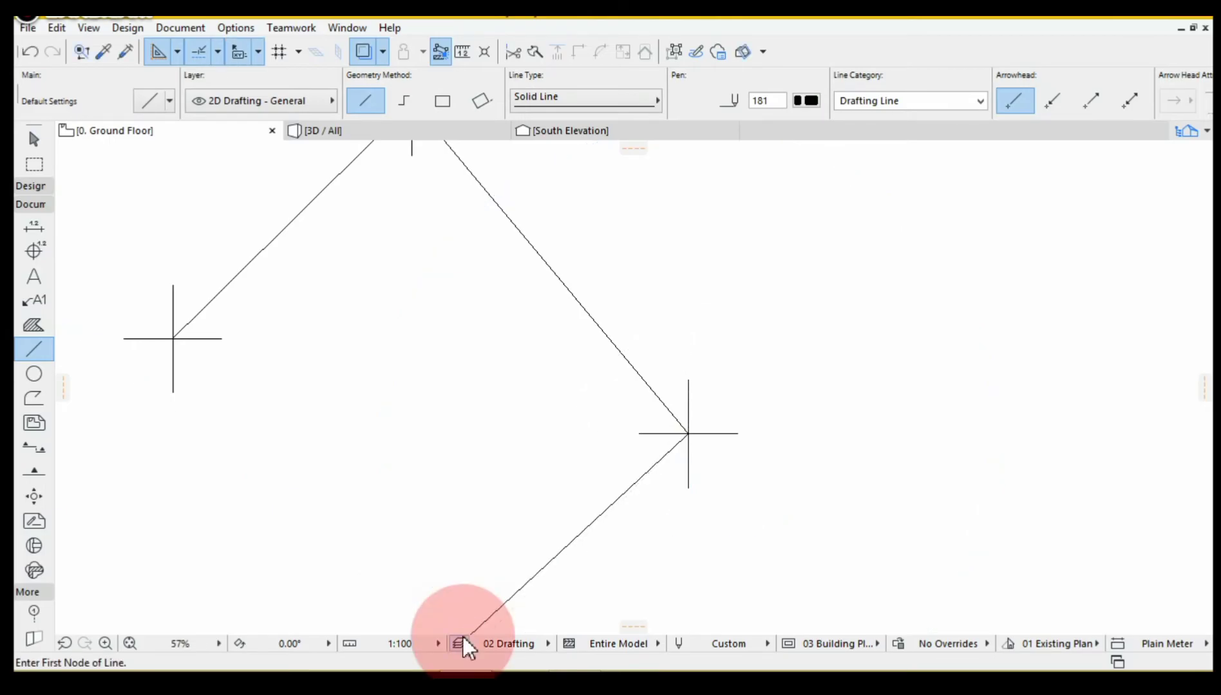
- Draw another 15.5 m line from the same cross's centre toward the lower left, at 137.283° from its right horizontal arm
scroll(577, 394, "down", 3)
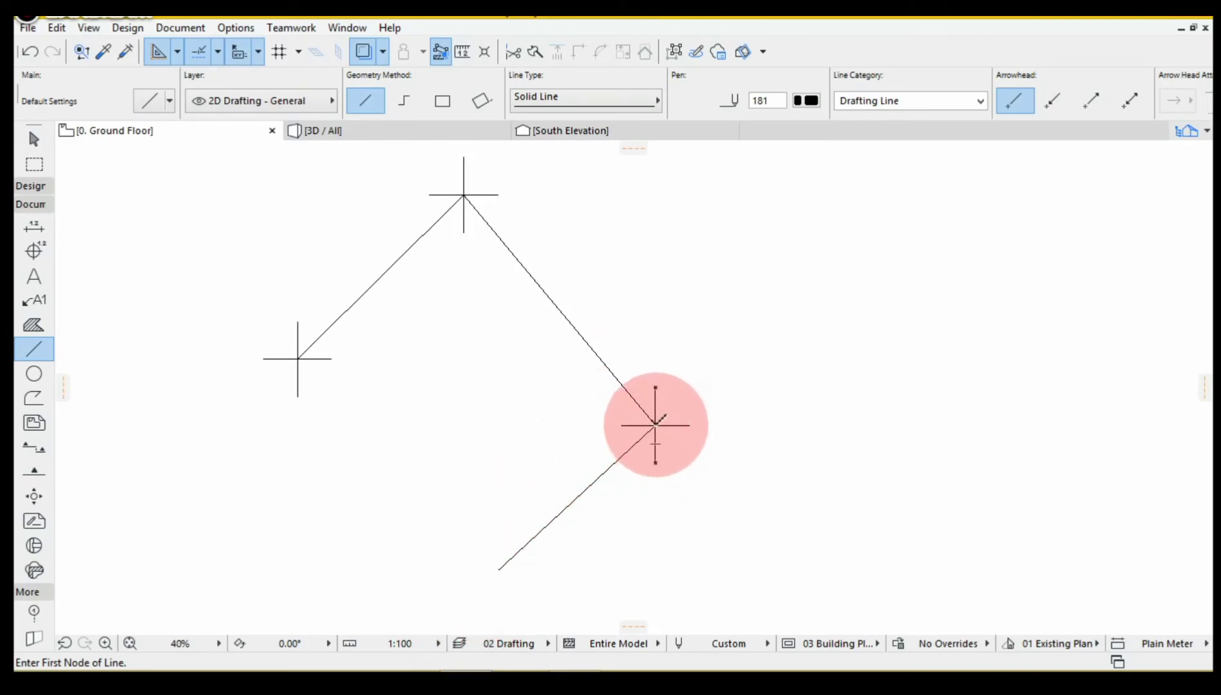
left_click(655, 425)
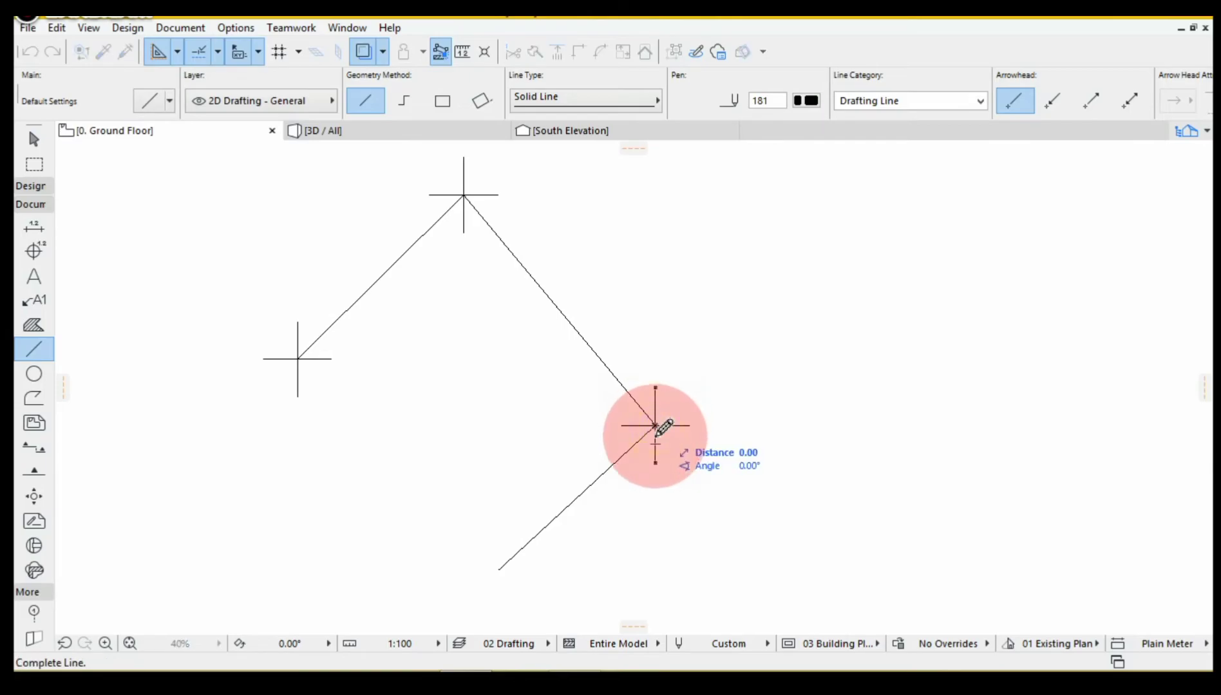
scroll(655, 426, "up", 2)
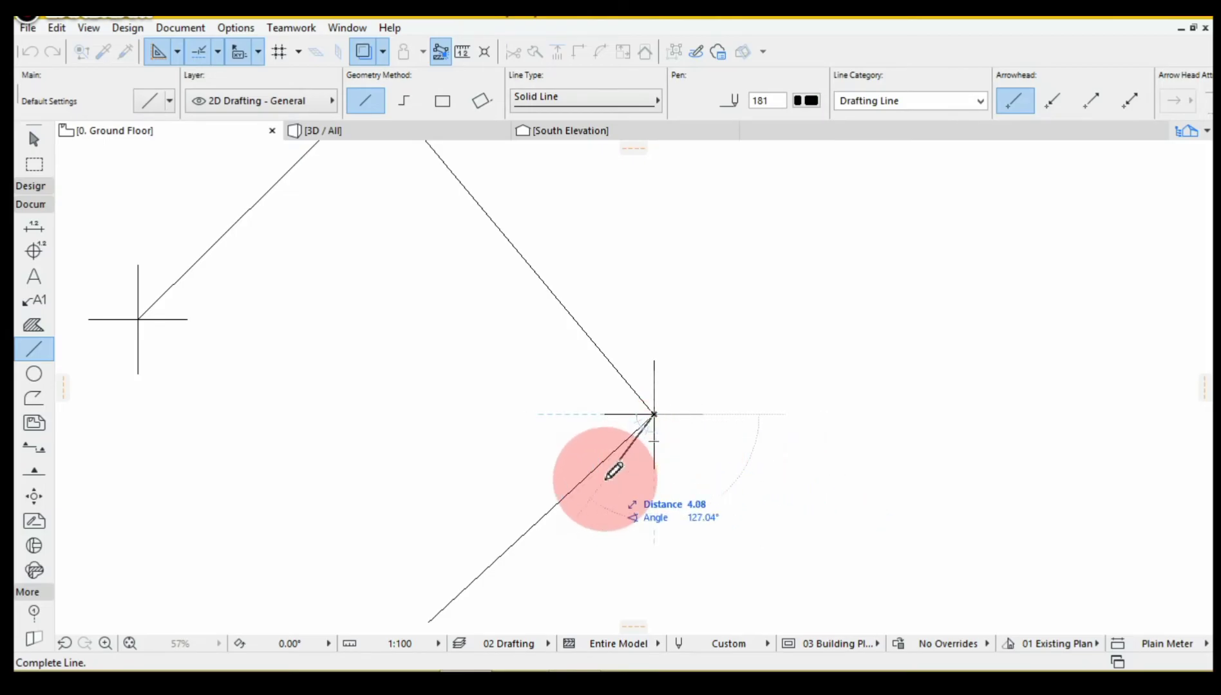
scroll(622, 419, "down", 1)
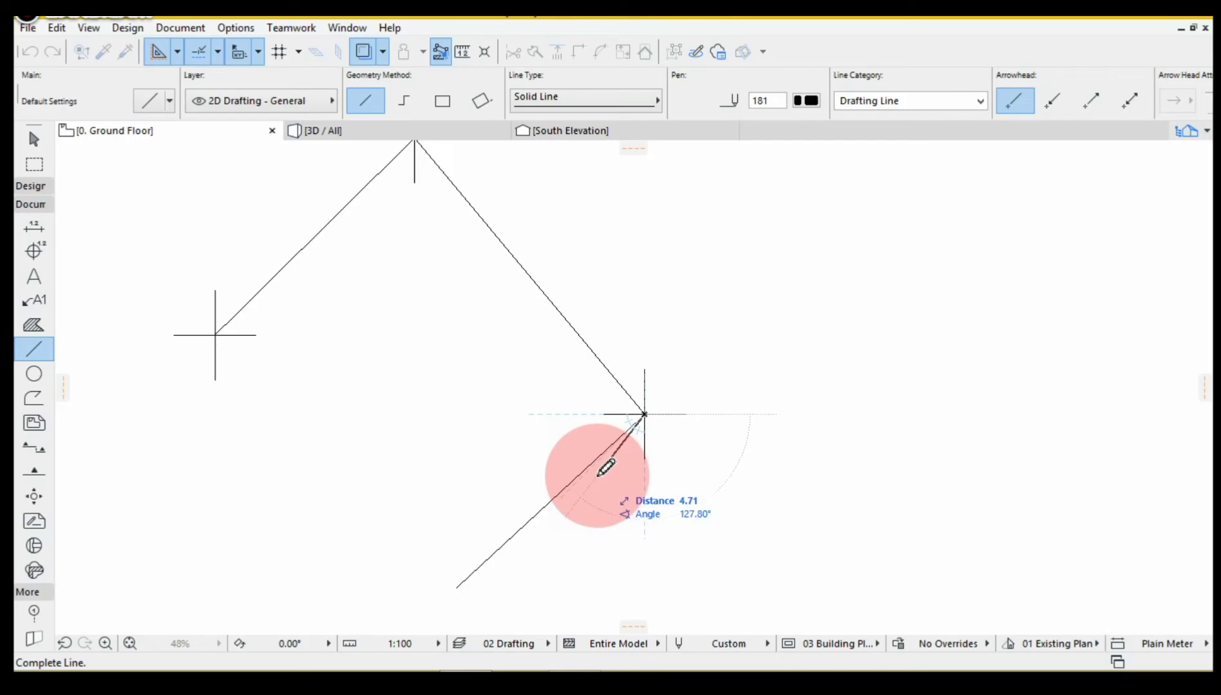
type("15")
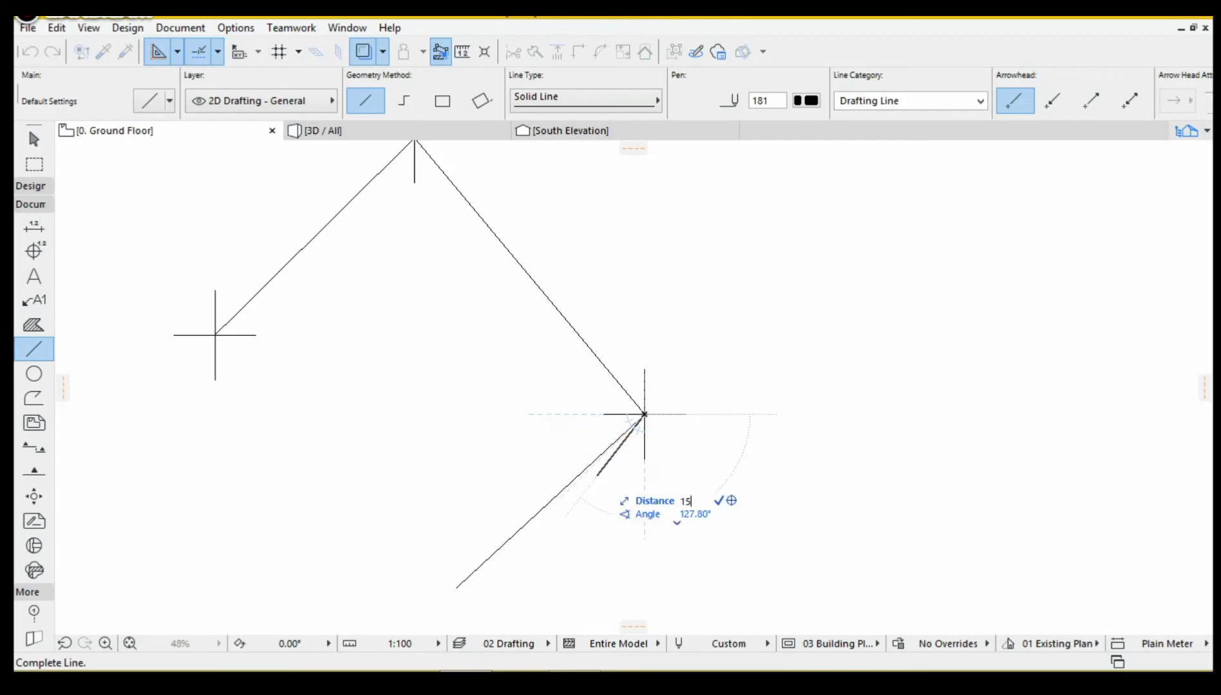
type(".5")
key("Tab")
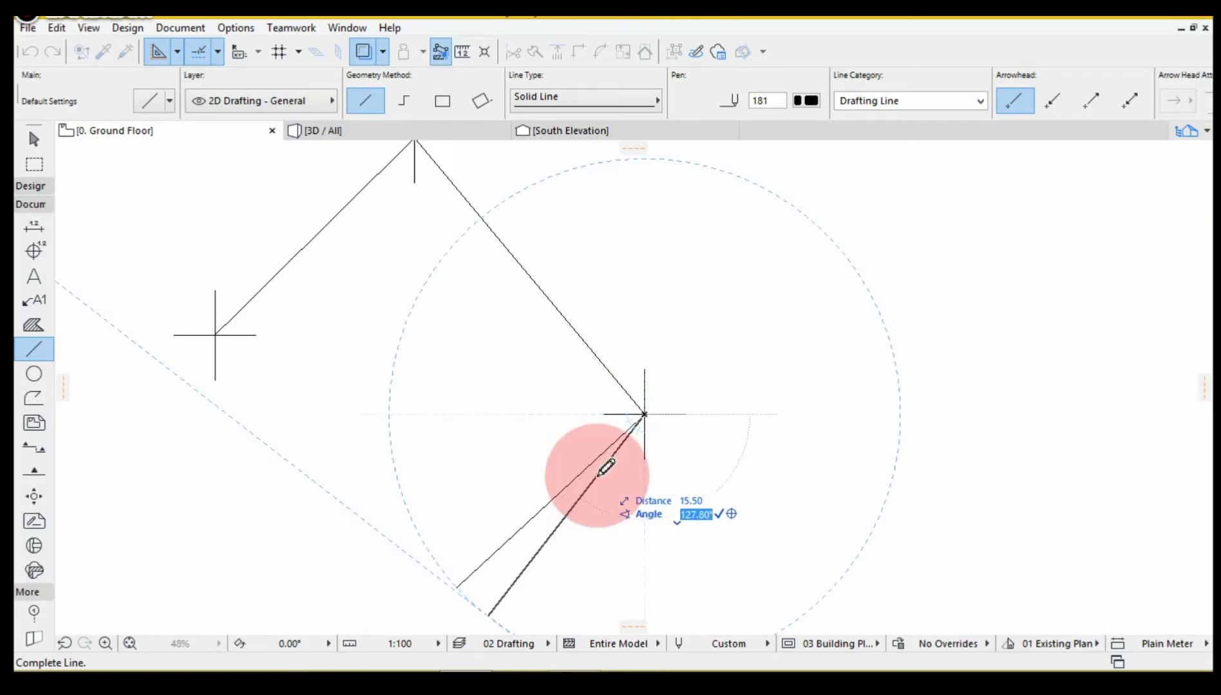
type("13")
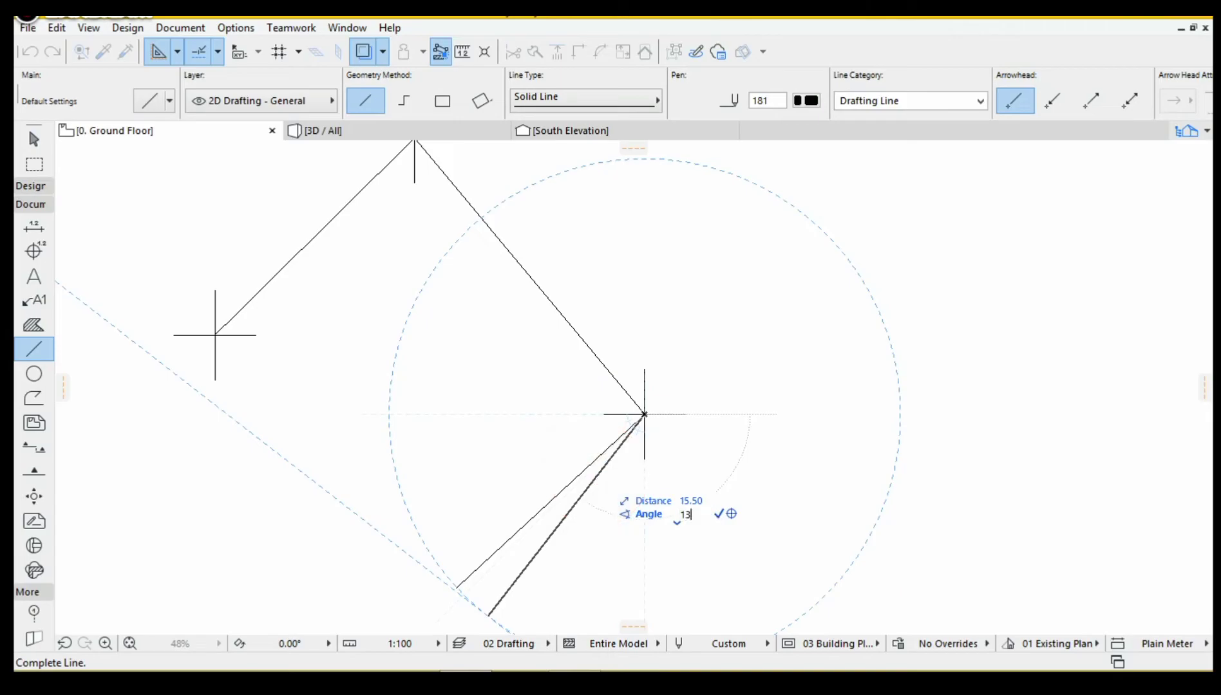
type("7.283")
left_click(455, 586)
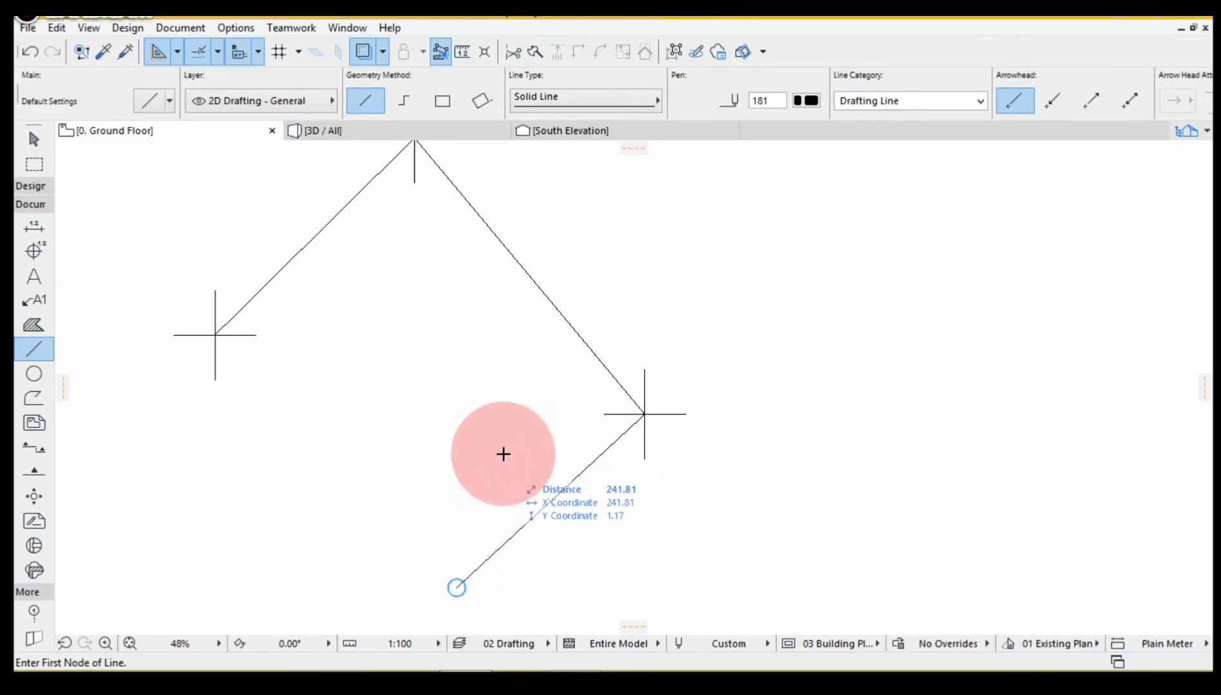
- Delete one of the two overlapping 15.5 m lines
scroll(502, 452, "down", 1)
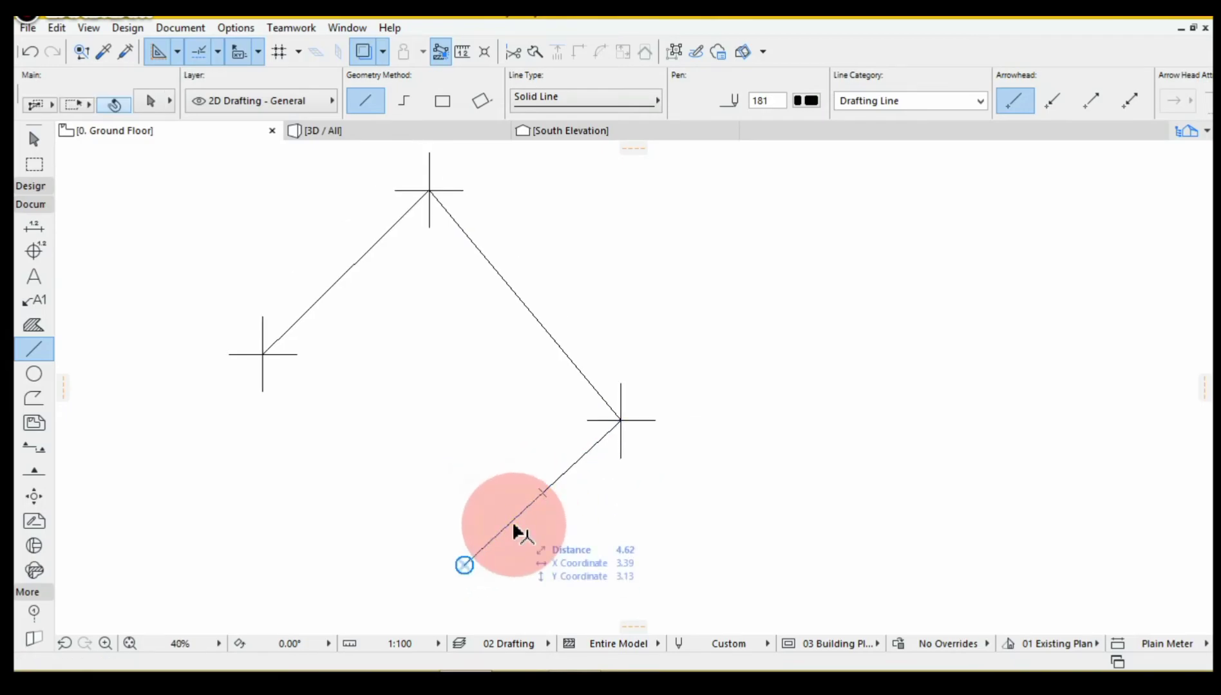
right_click(552, 513)
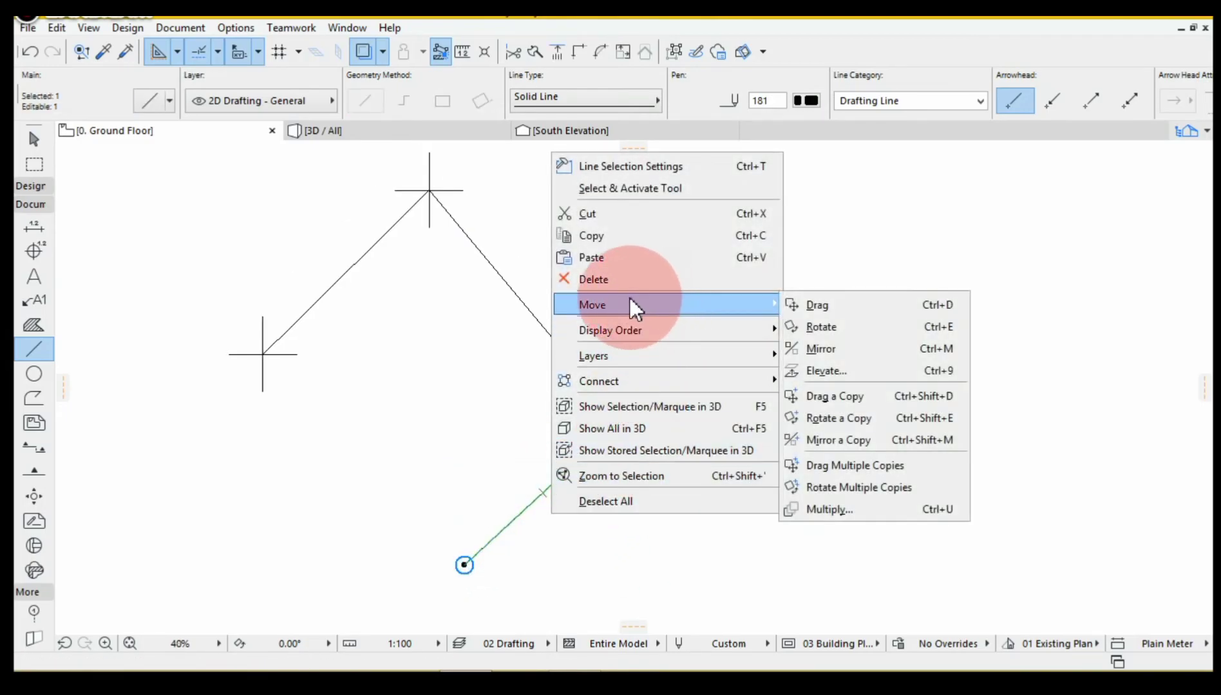
left_click(628, 282)
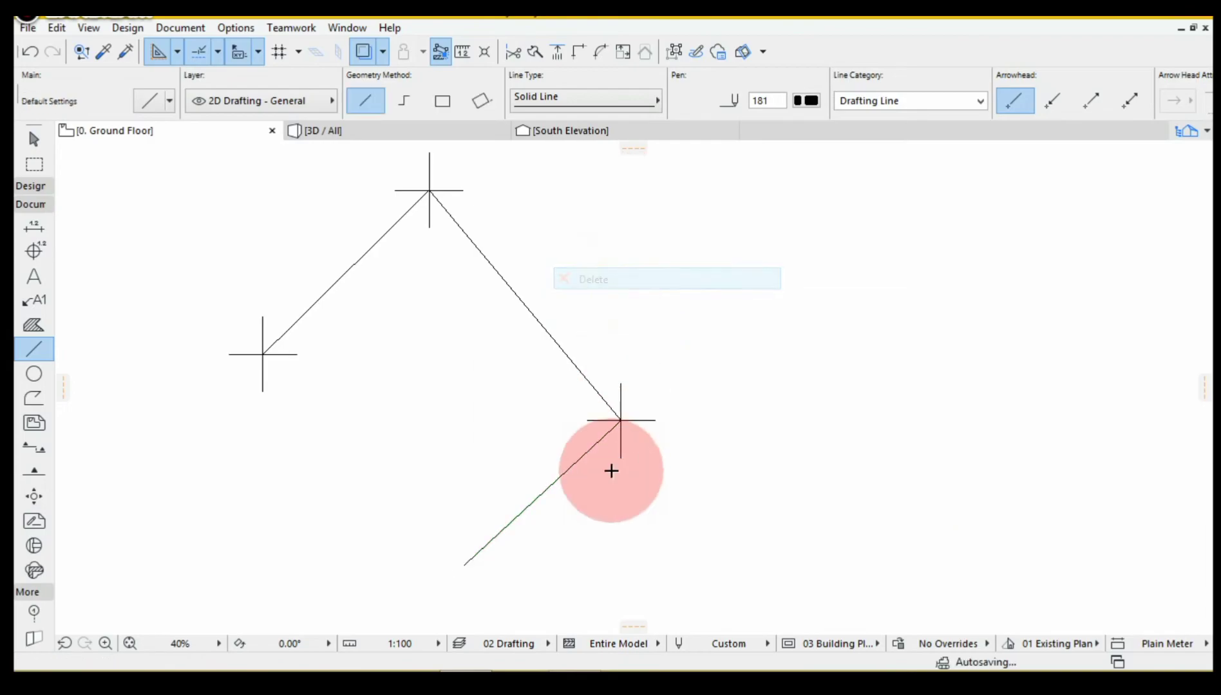
- Place a copy of the cross at the 15.5 m line's start with its centre on the line's far end
left_click(634, 432, "shift")
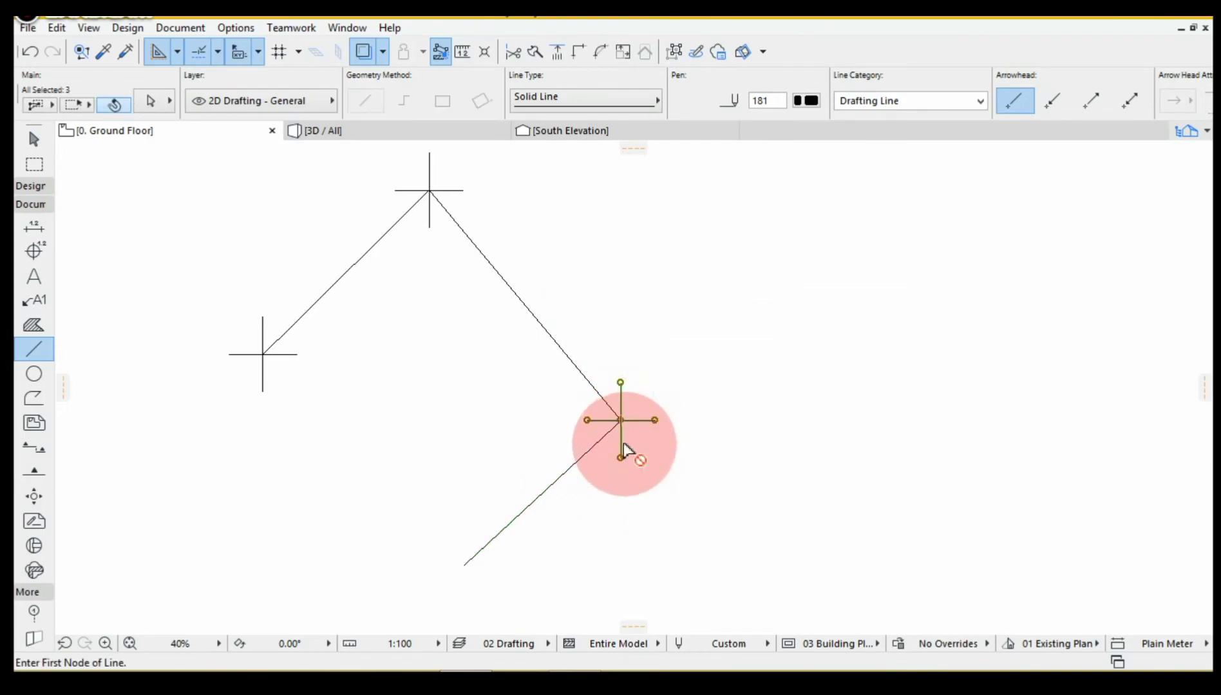
key("ctrl+shift+d")
left_click_drag(621, 421, 464, 565)
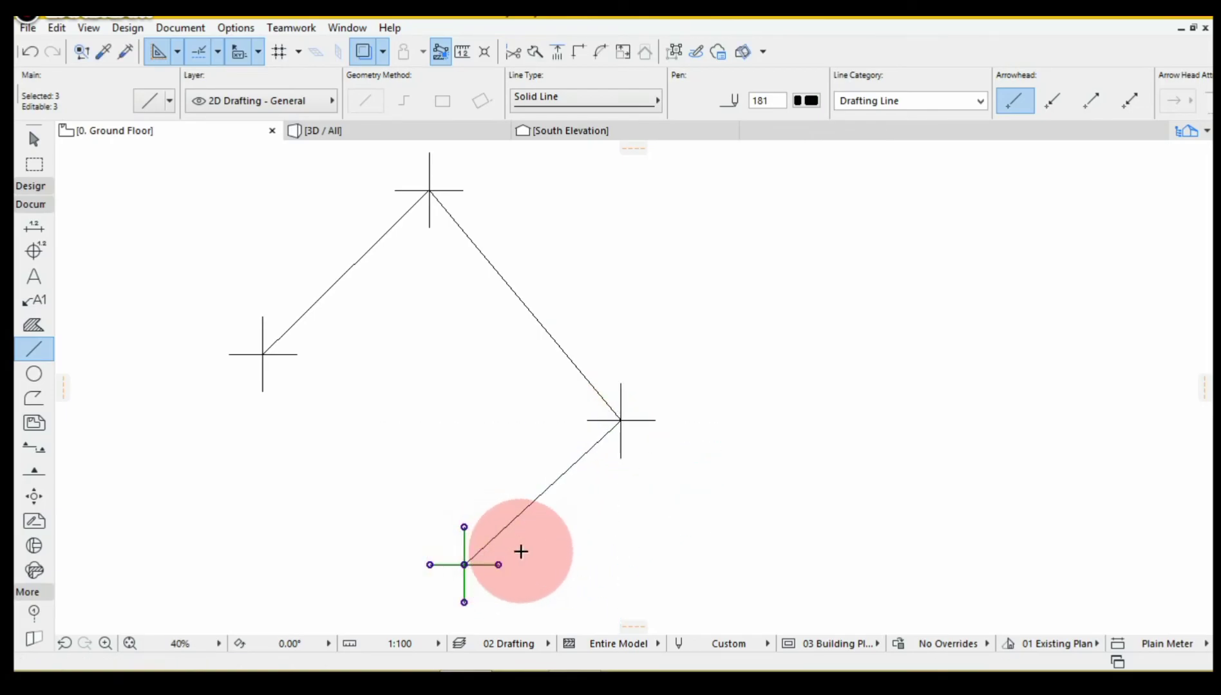
key("Escape")
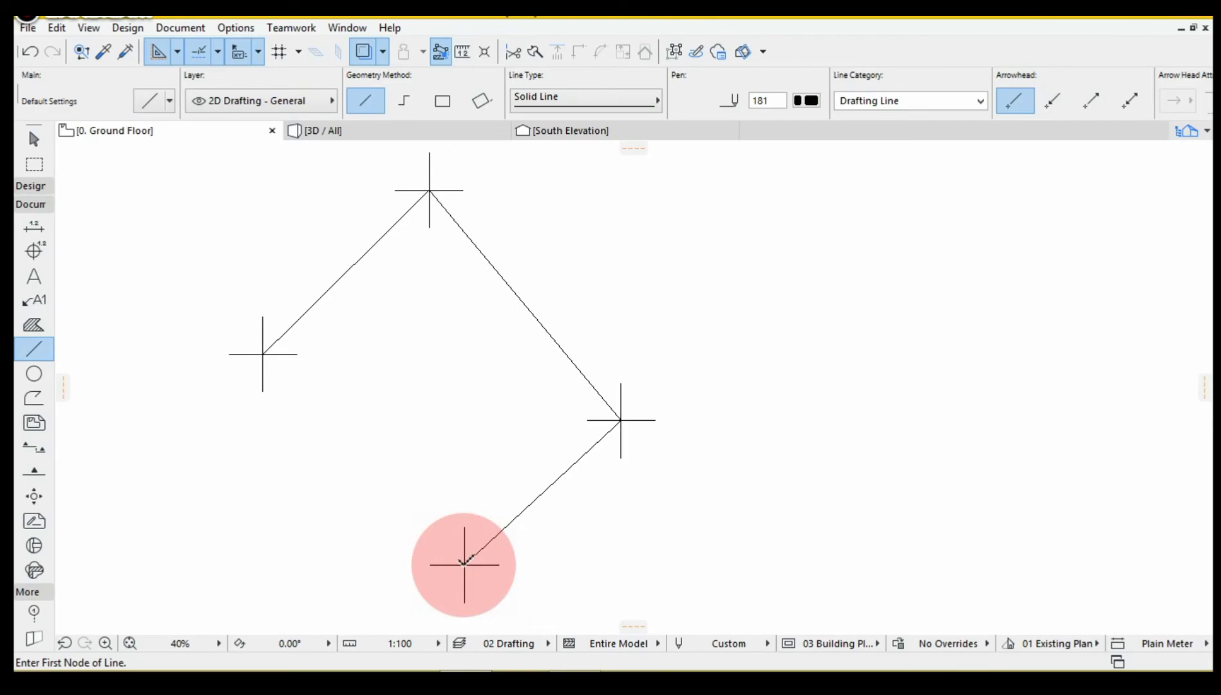
- Draw a line from the newest cross's centre toward the upper left, 21.2 m long at 43.717° from its upper vertical arm
left_click_drag(464, 565, 441, 536)
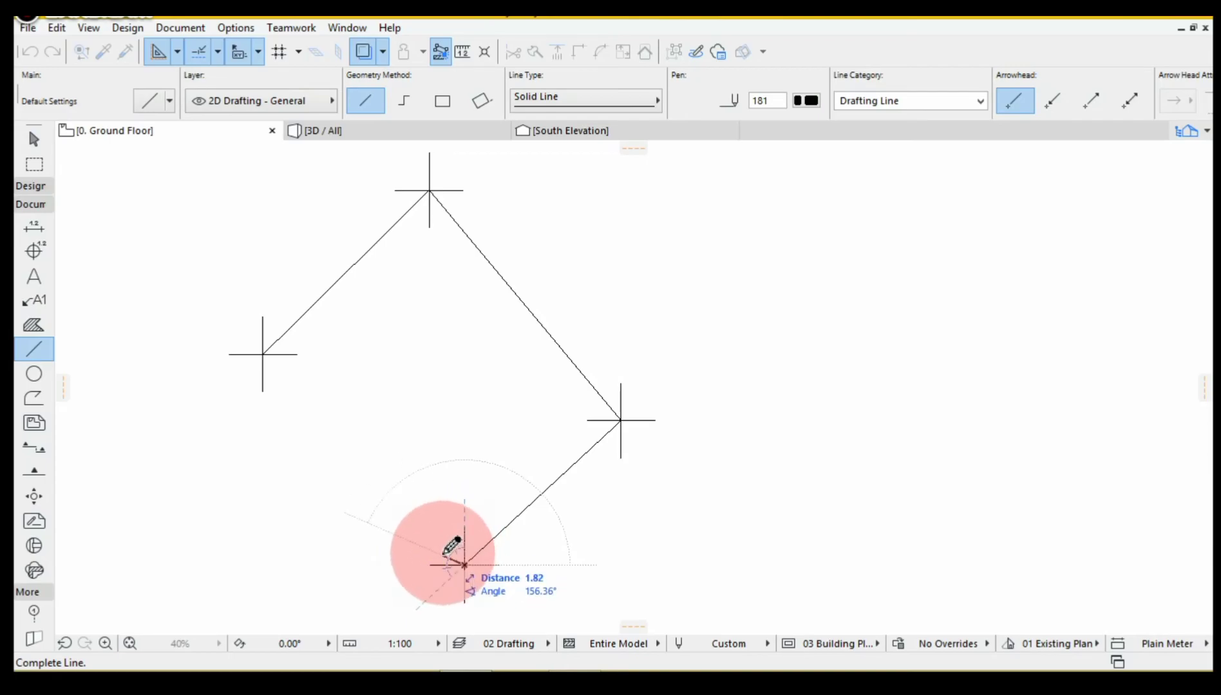
scroll(454, 555, "up", 1)
left_click(459, 556)
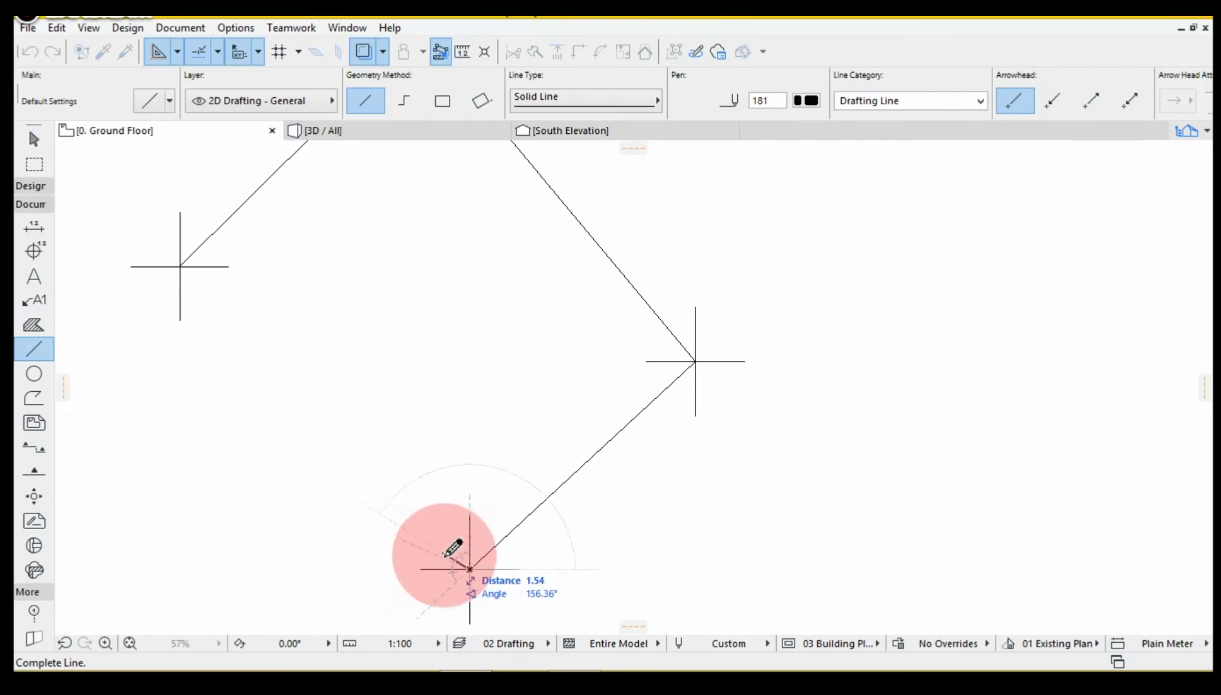
scroll(454, 557, "up", 1)
scroll(465, 553, "up", 1)
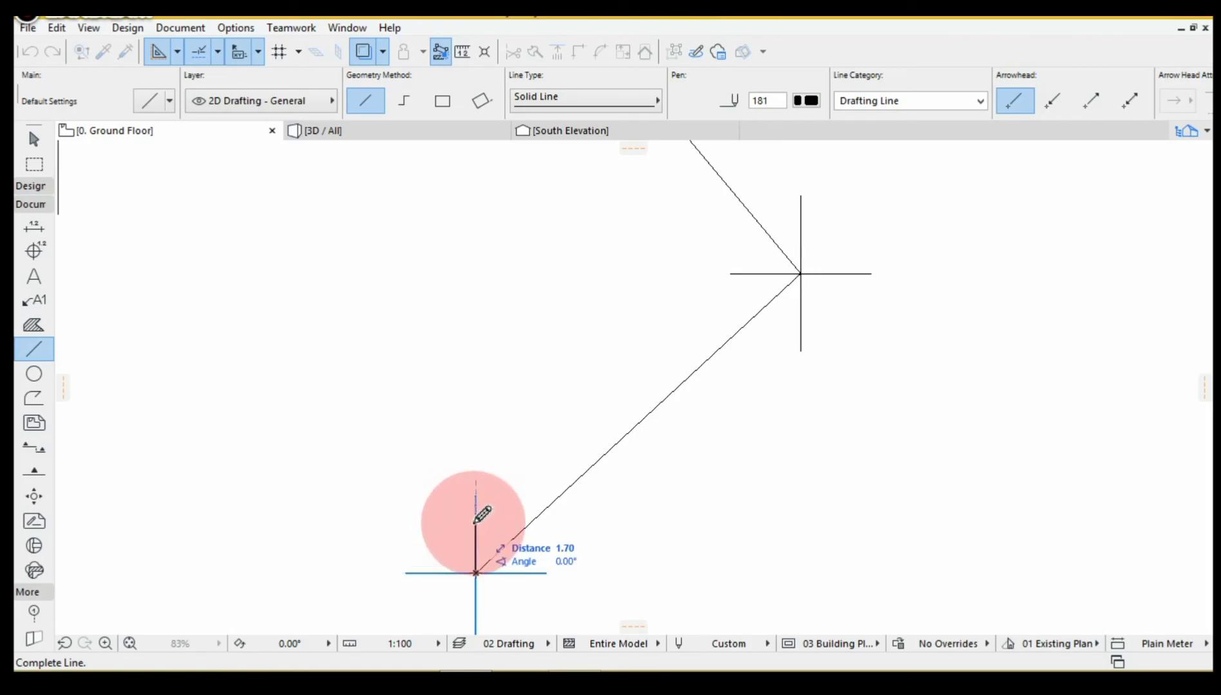
scroll(425, 535, "down", 2)
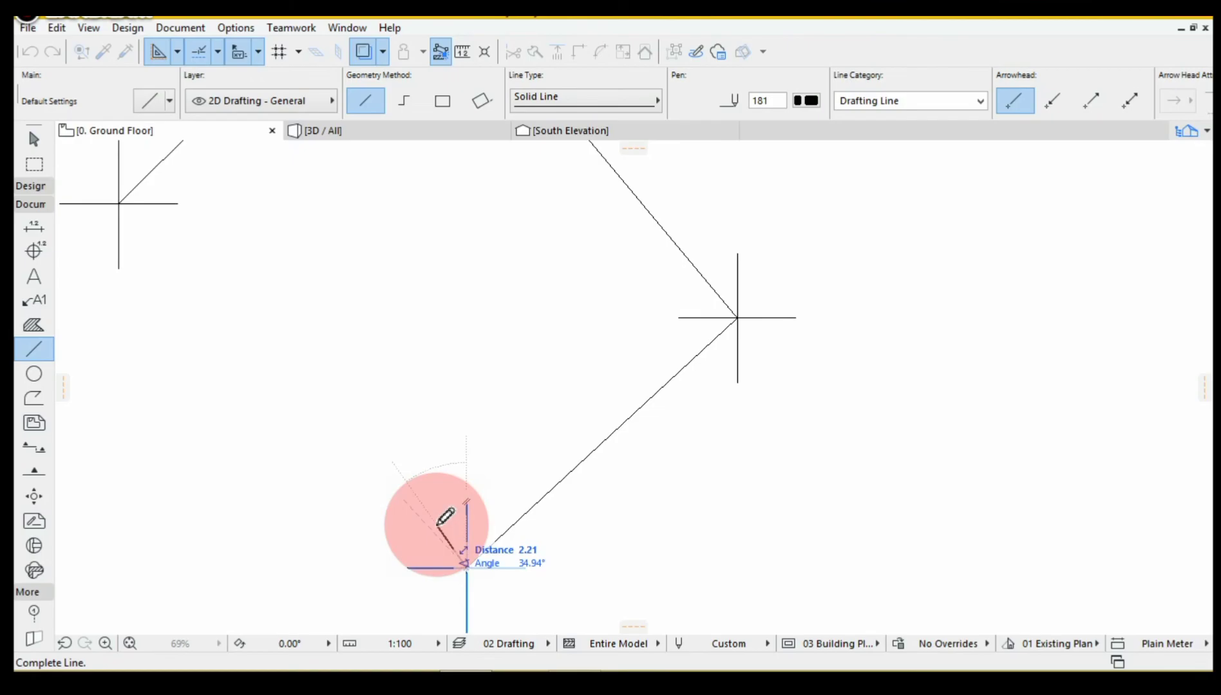
type("21")
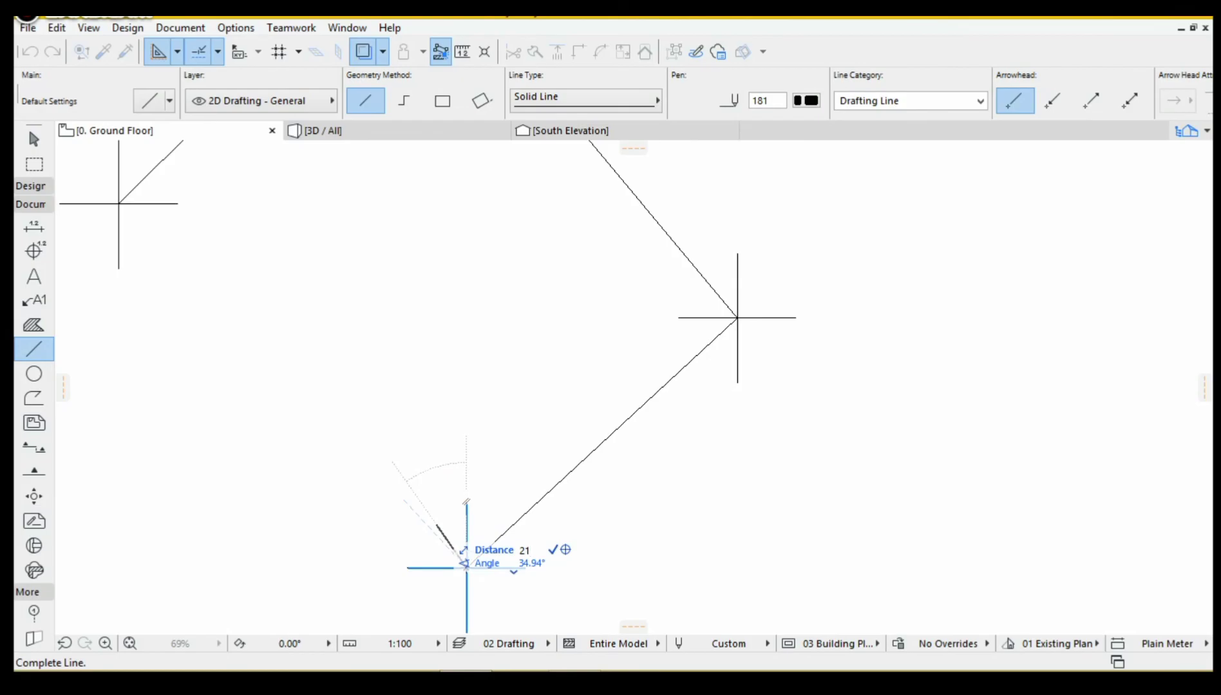
type(".2")
key("Tab")
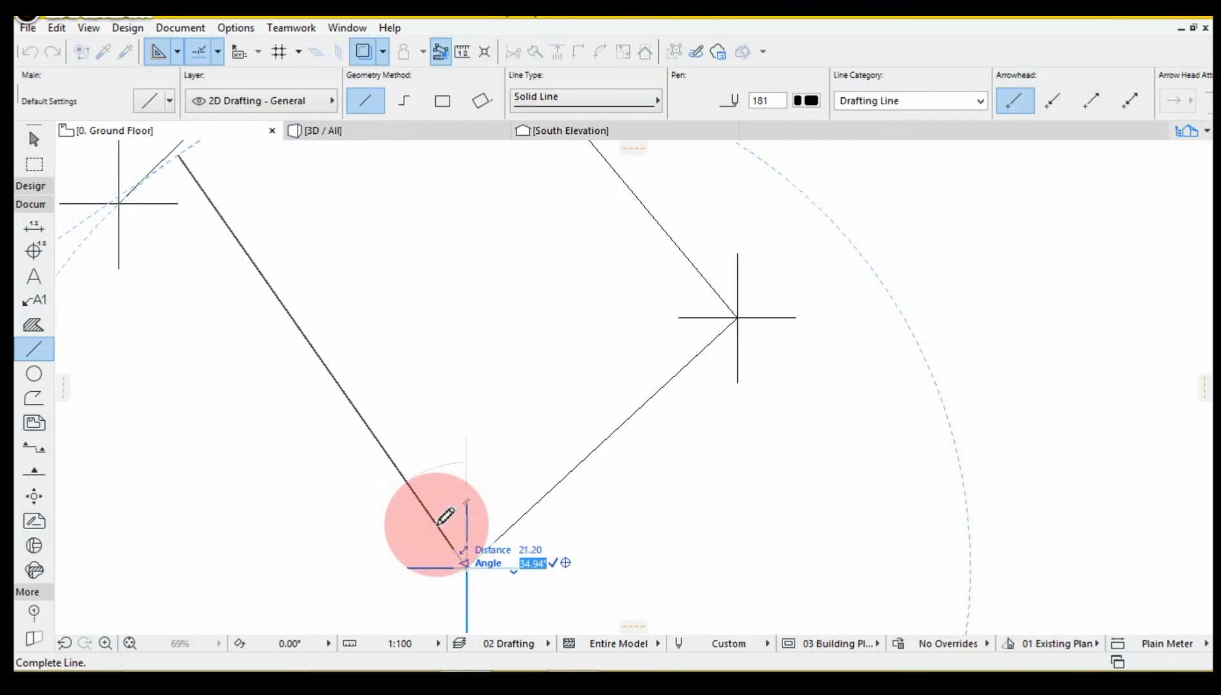
type("43")
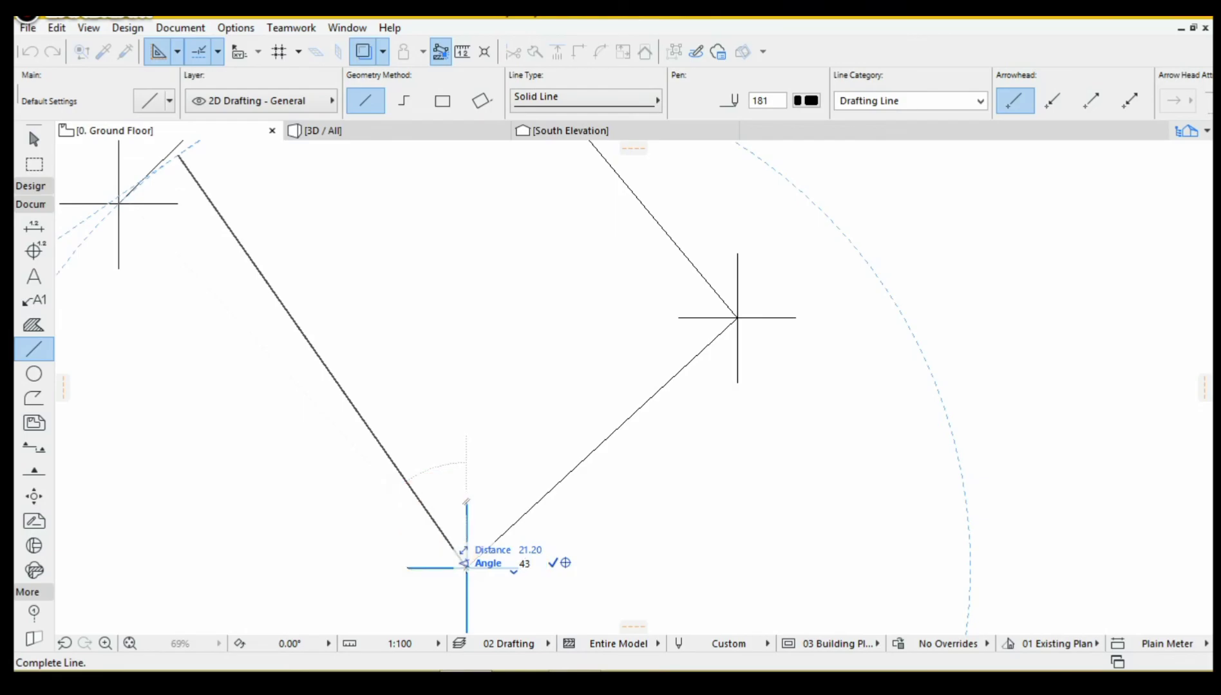
type(".717")
left_click(118, 202)
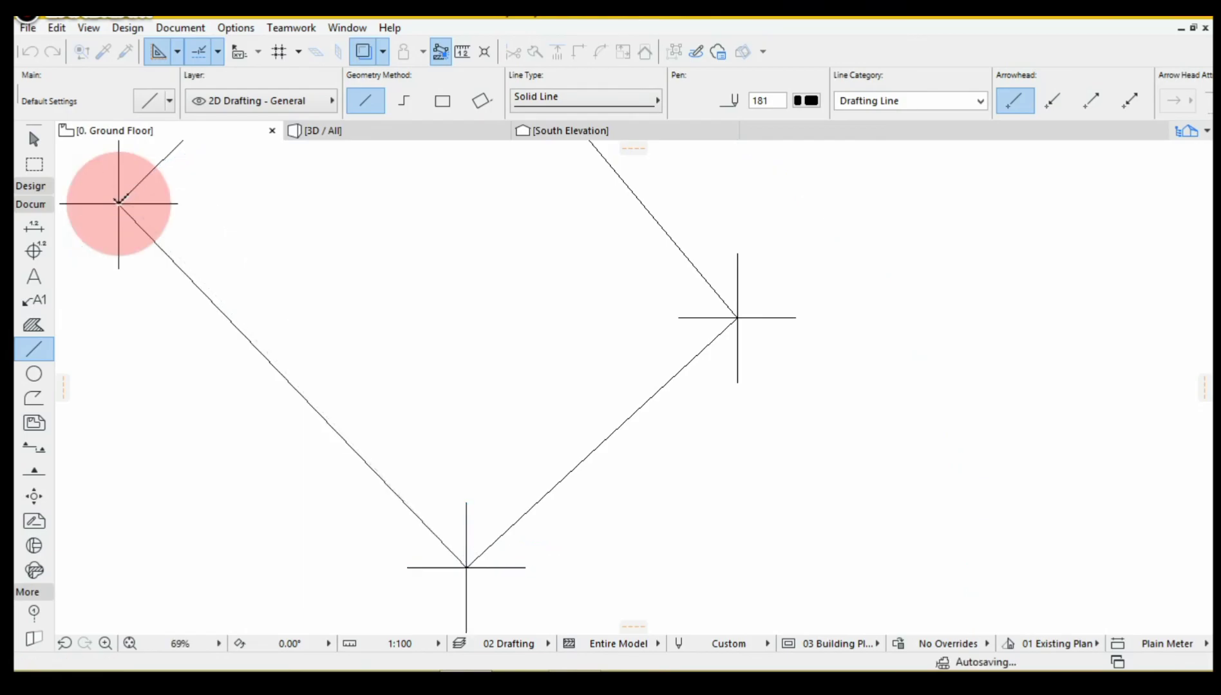
- Measure the closing gap between the 21.2 m line's far end and the leftmost cross's centre
scroll(117, 202, "up", 5)
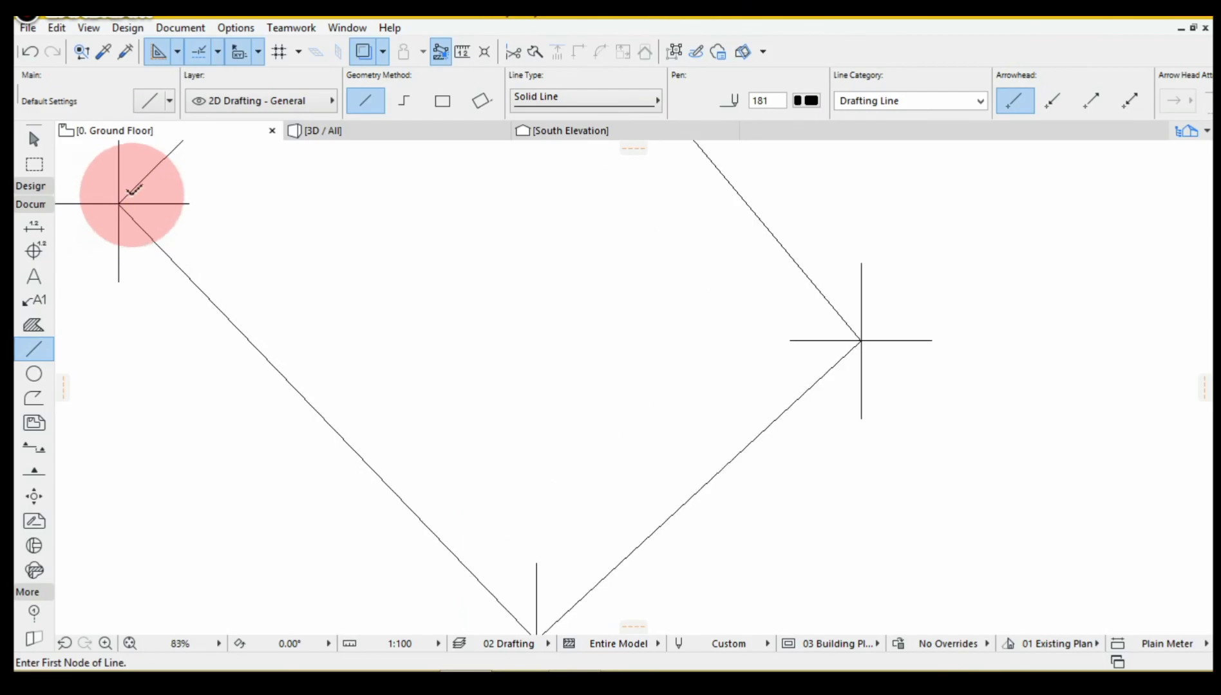
scroll(114, 206, "up", 8)
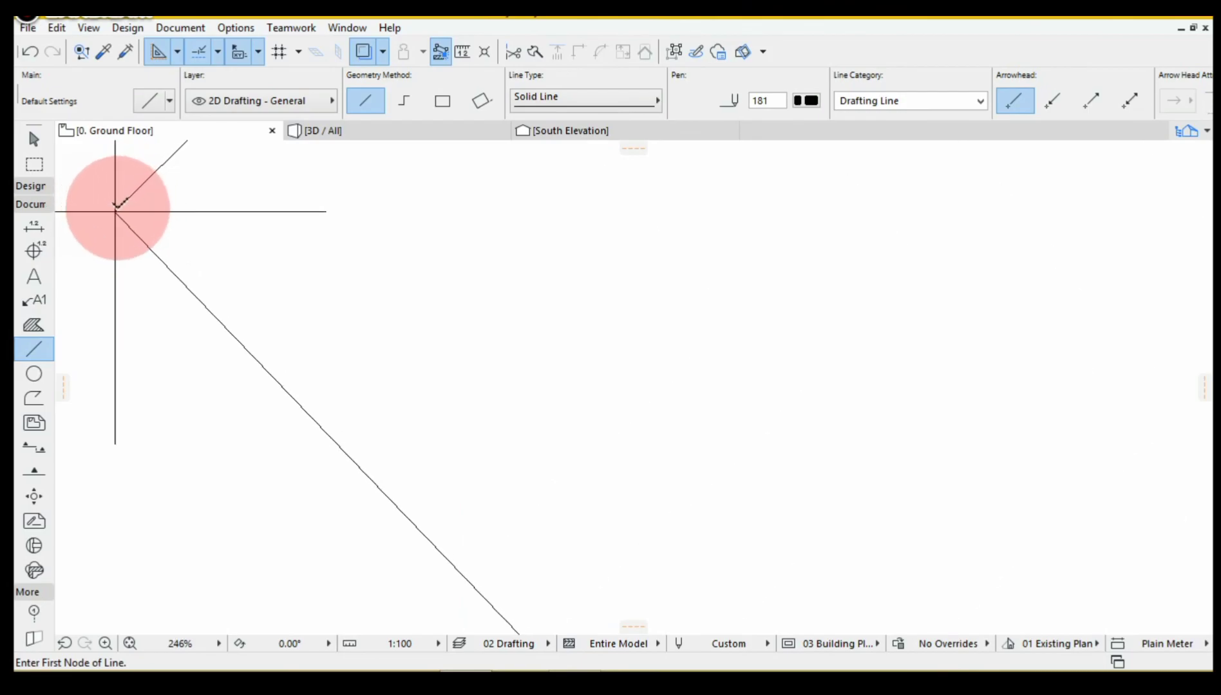
scroll(115, 210, "up", 7)
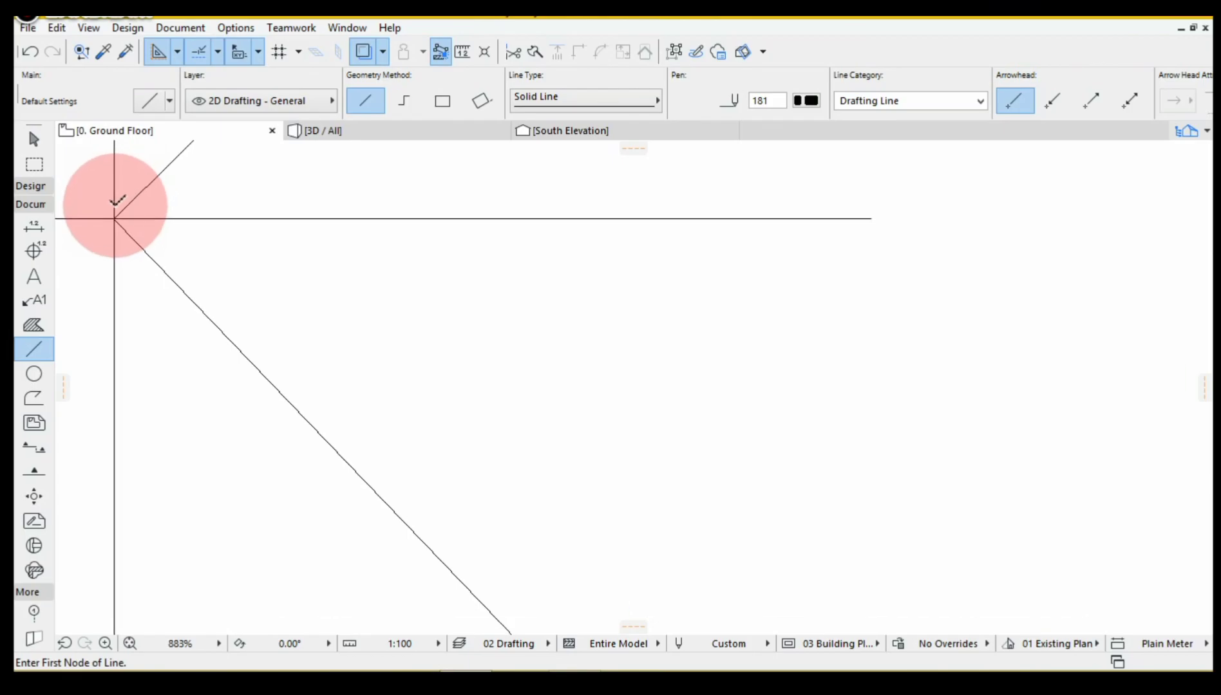
scroll(113, 221, "up", 7)
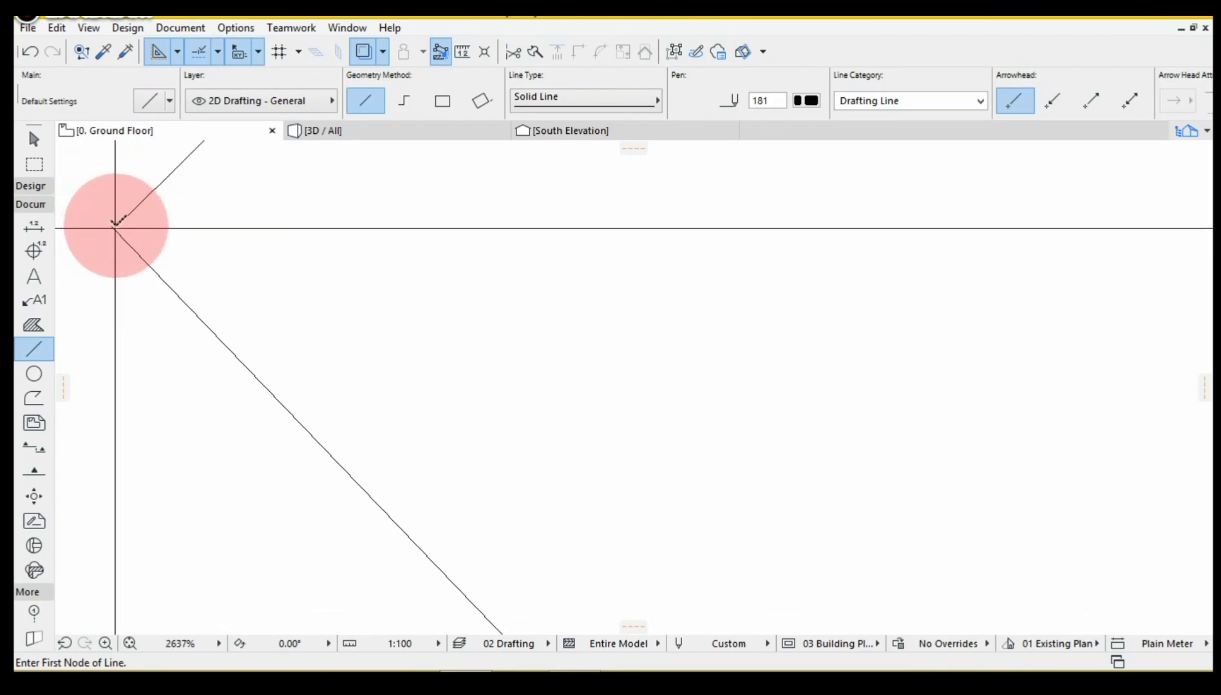
scroll(114, 224, "up", 7)
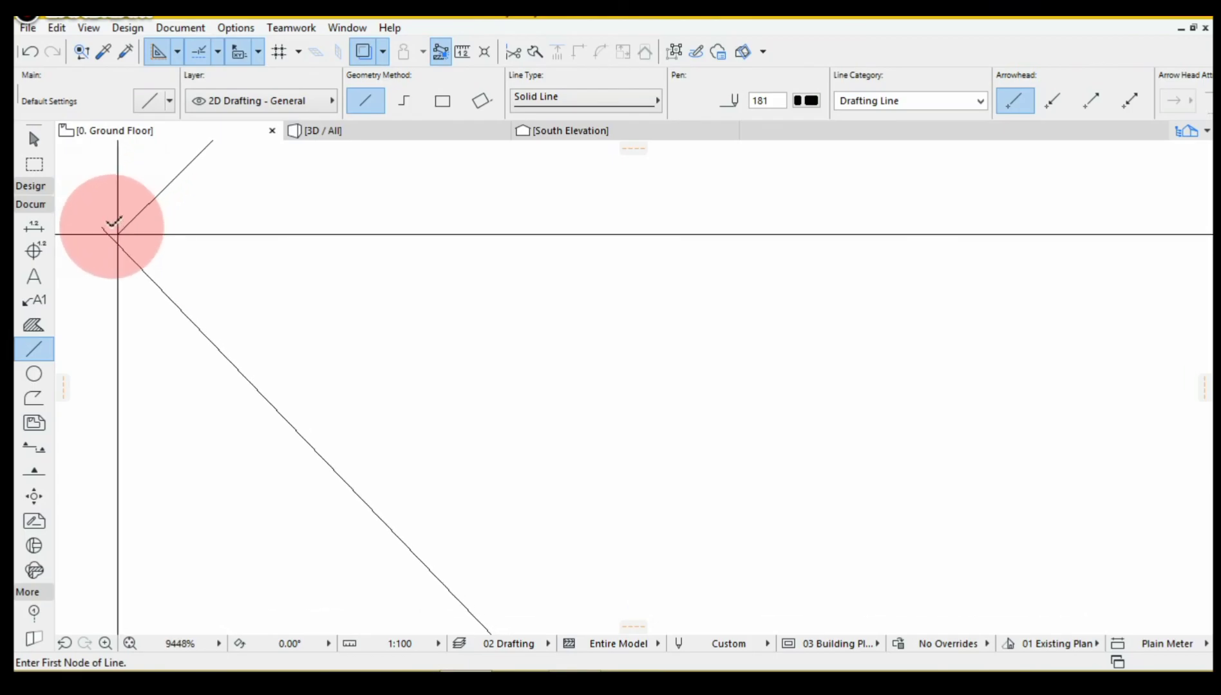
scroll(115, 223, "up", 3)
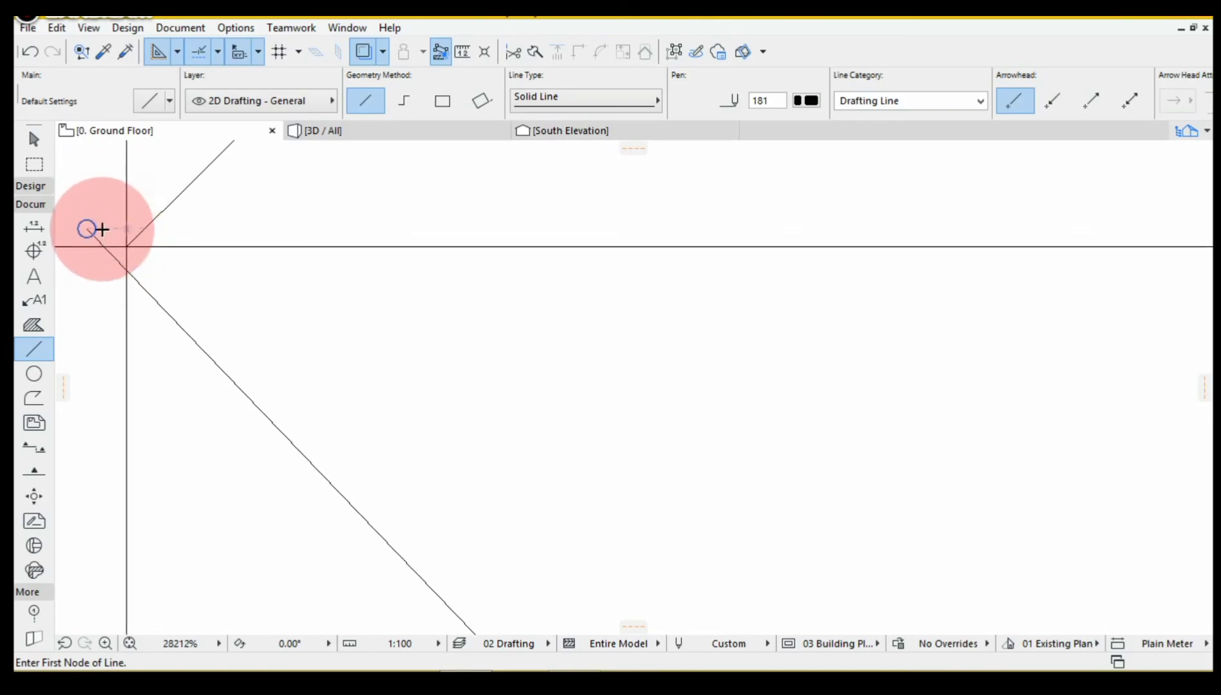
key("m")
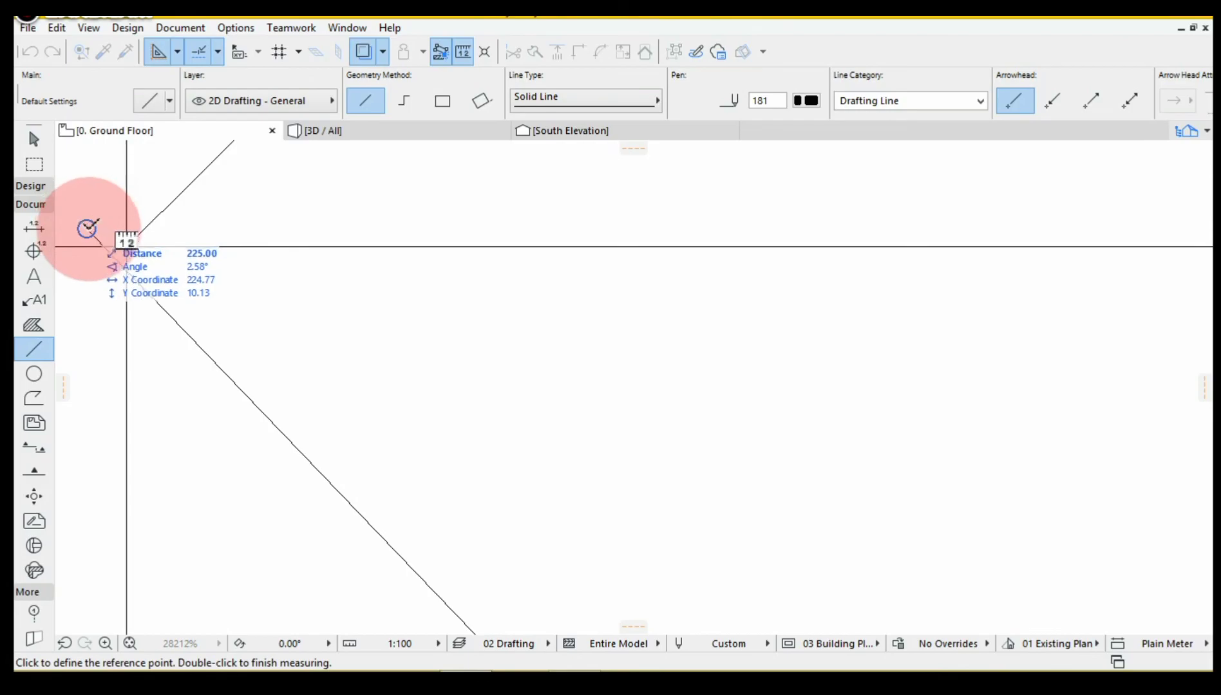
left_click(87, 228)
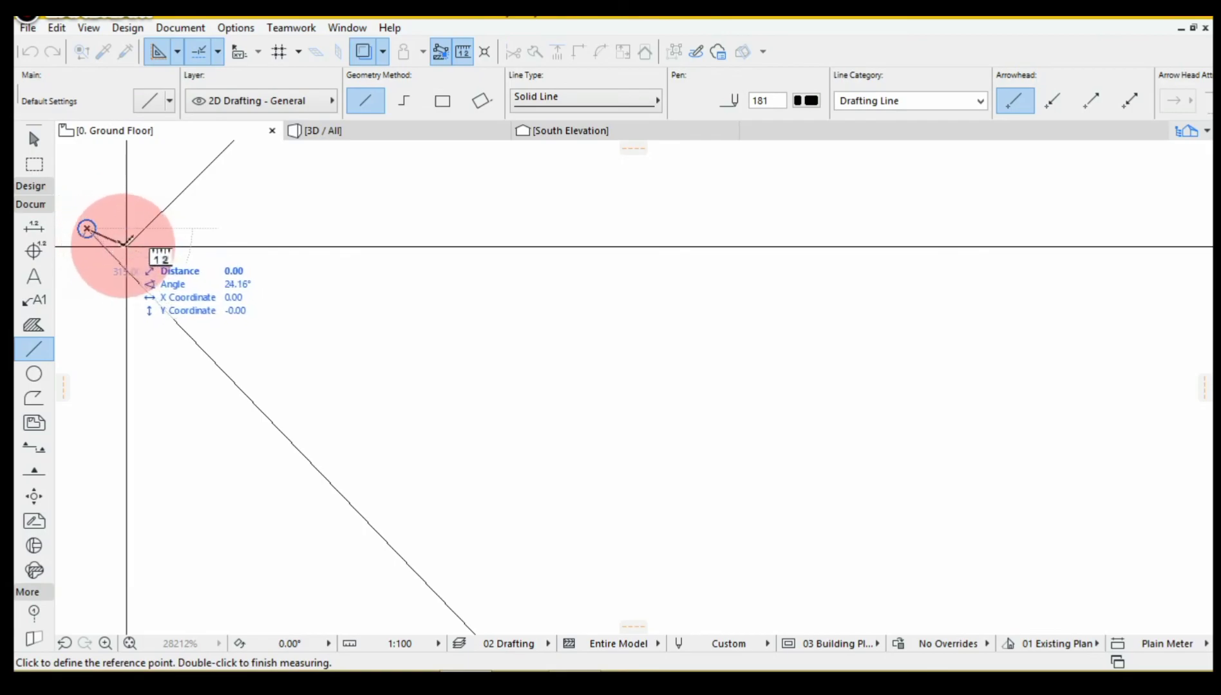
scroll(125, 263, "down", 4)
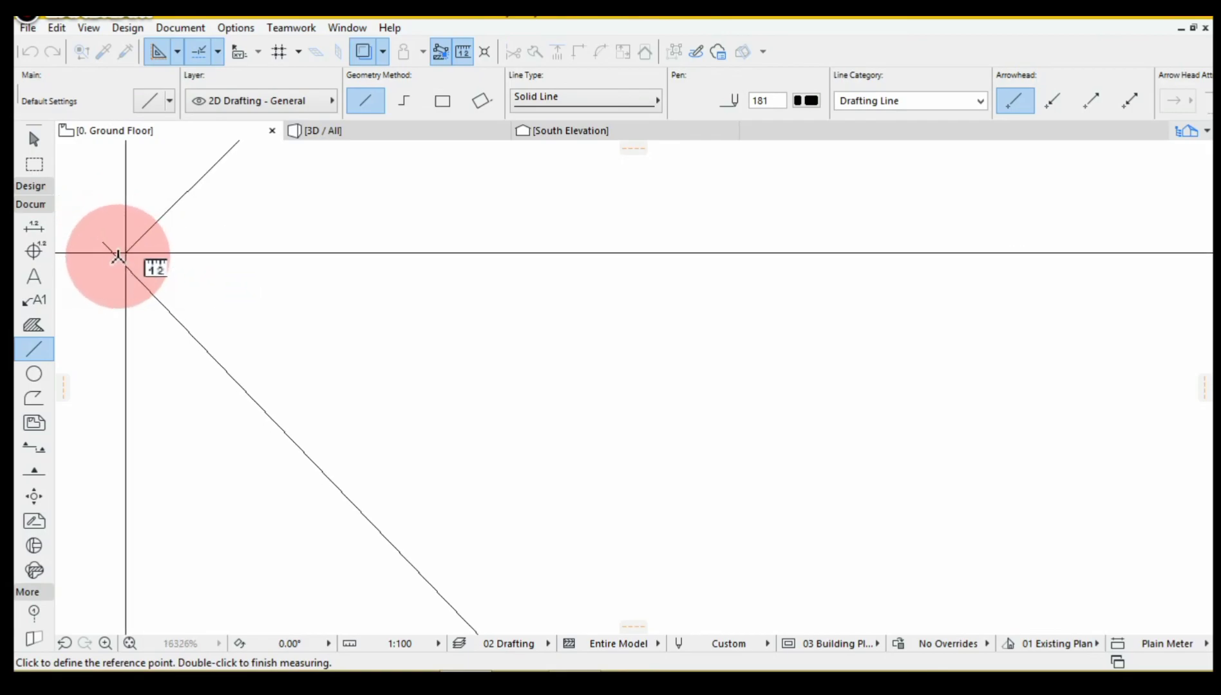
scroll(125, 253, "down", 4)
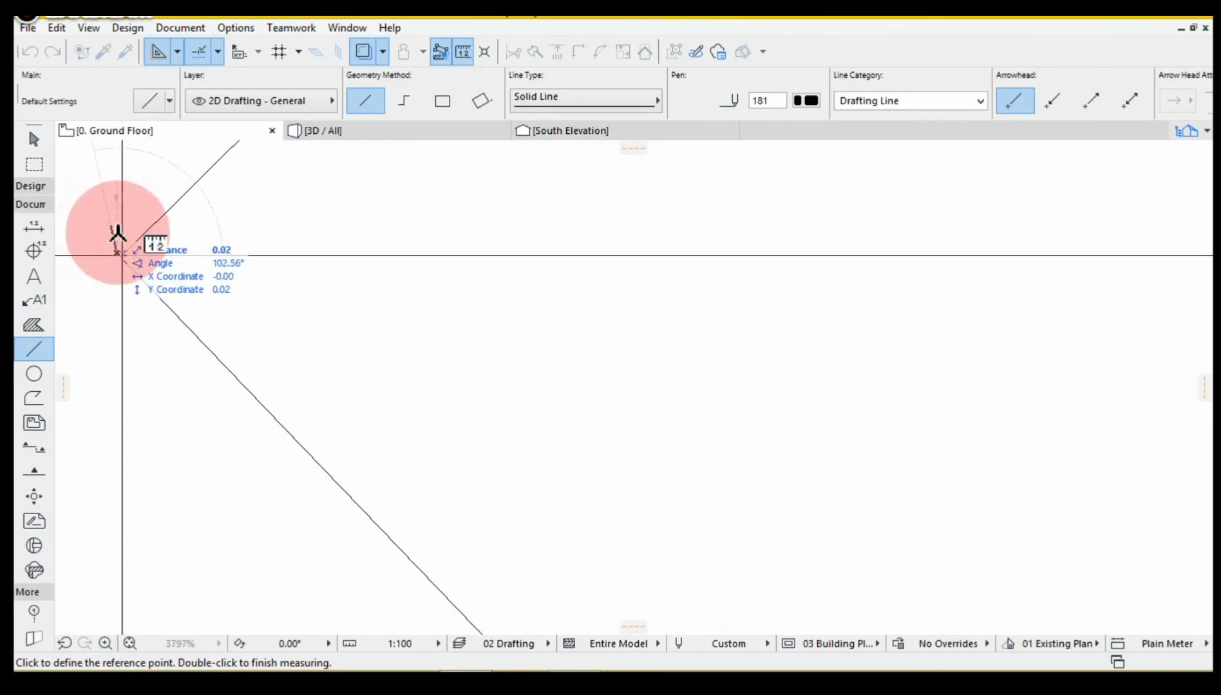
scroll(124, 252, "down", 2)
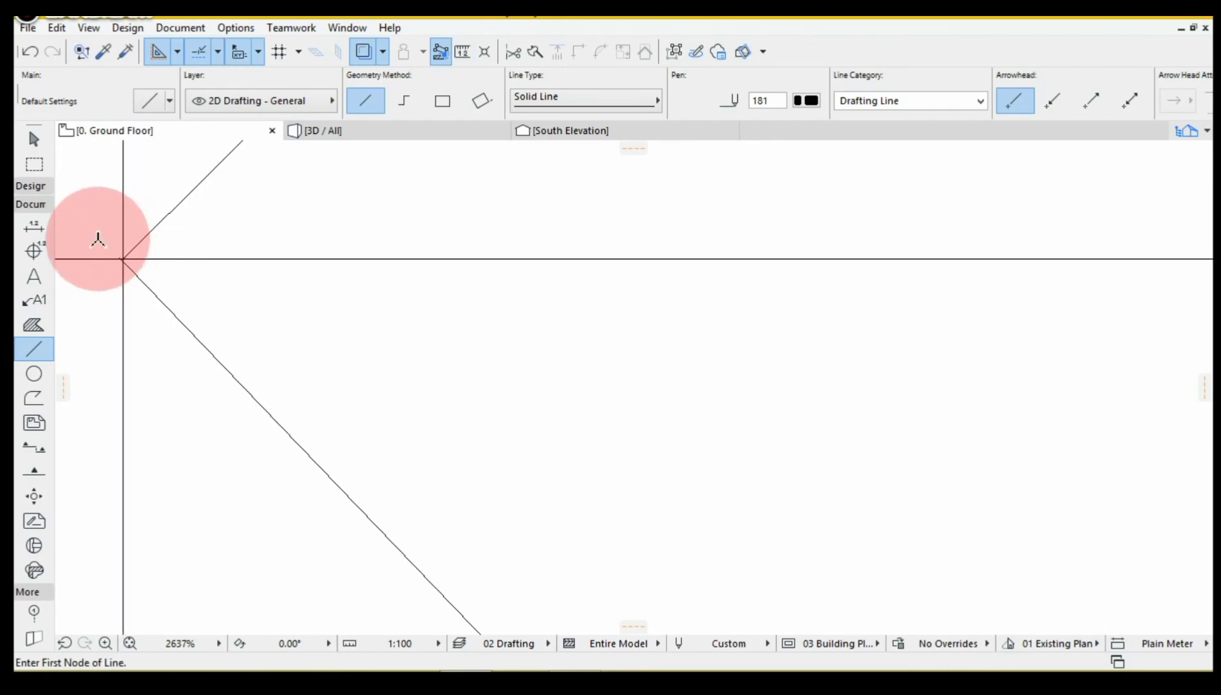
scroll(121, 251, "down", 7)
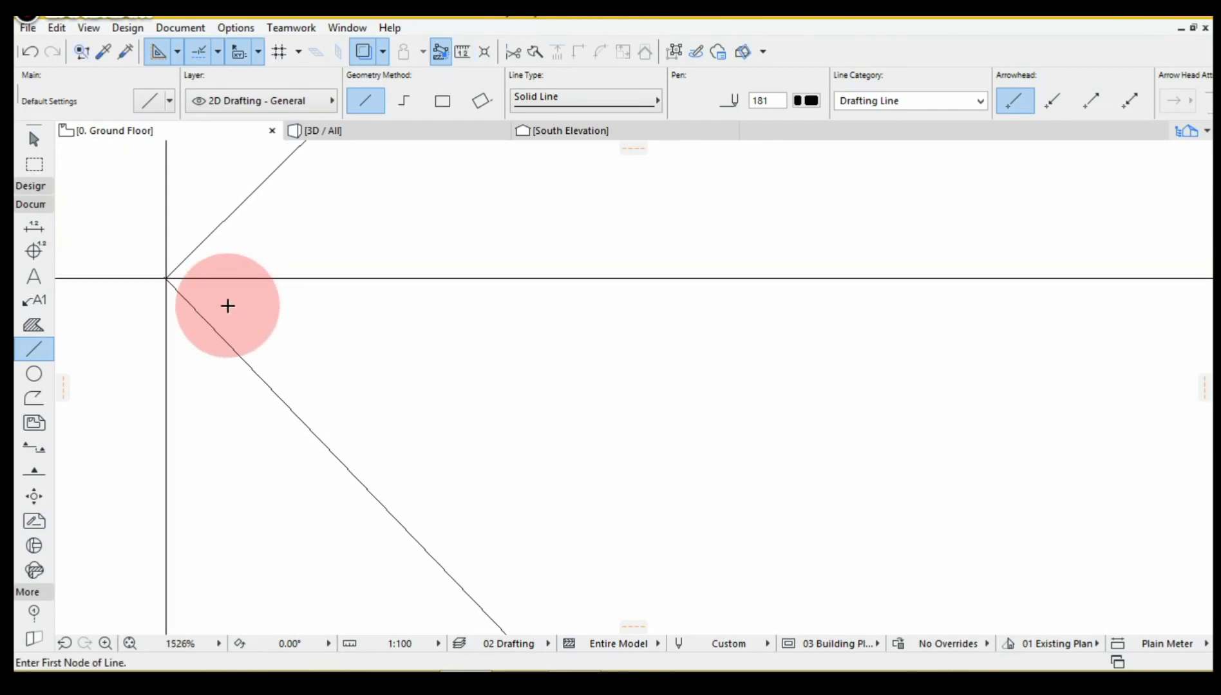
scroll(216, 300, "down", 9)
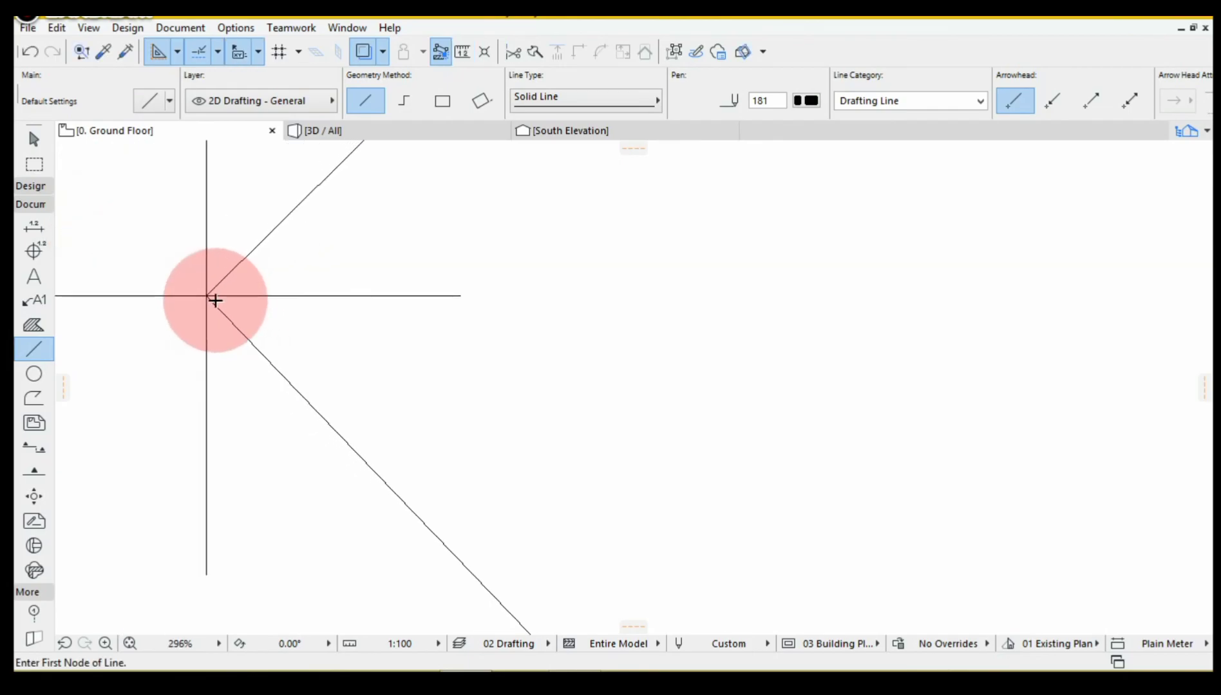
scroll(233, 332, "down", 7)
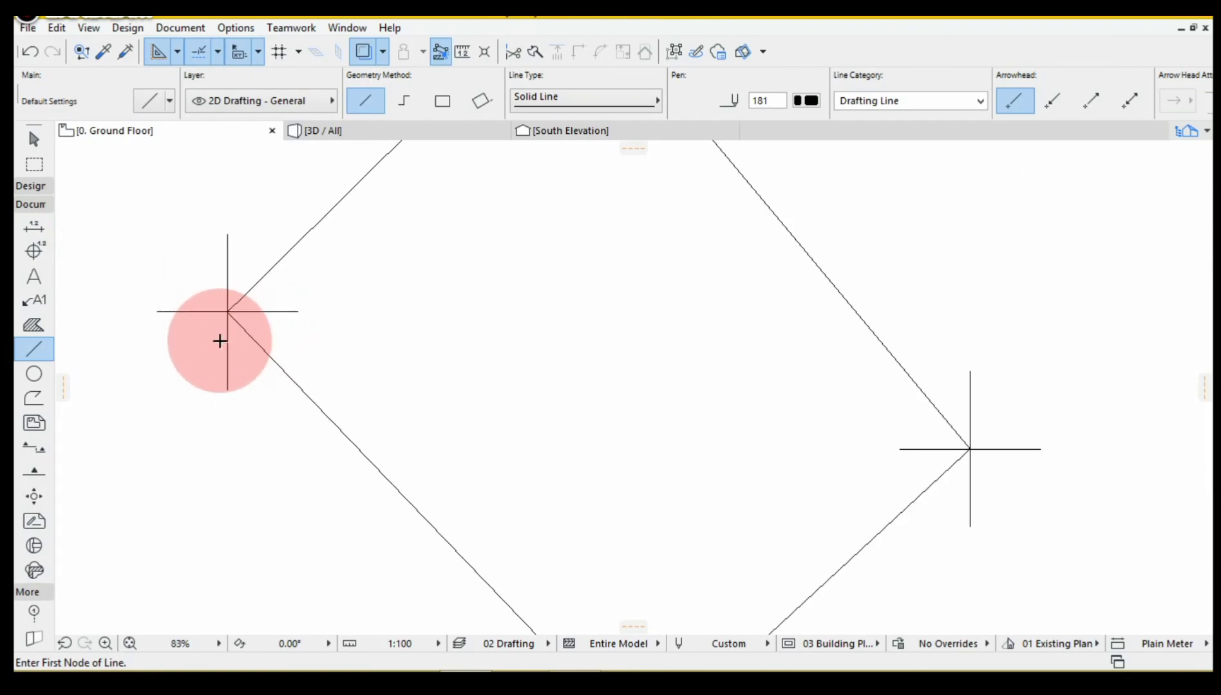
scroll(398, 314, "down", 2)
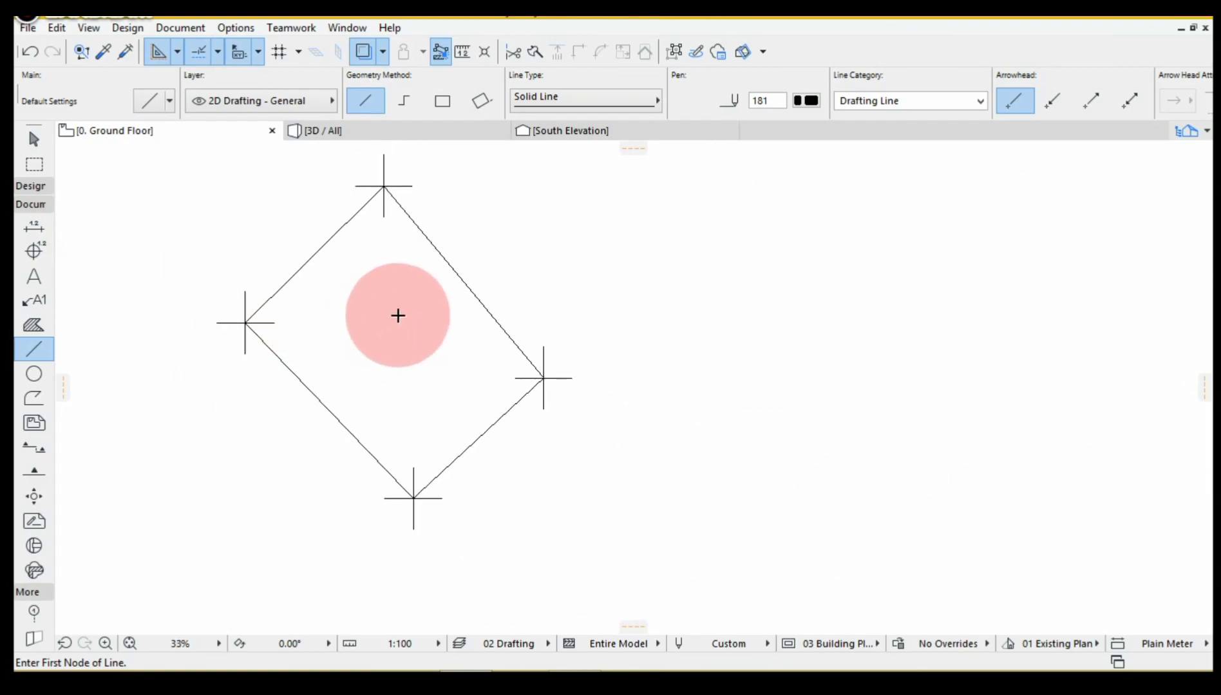